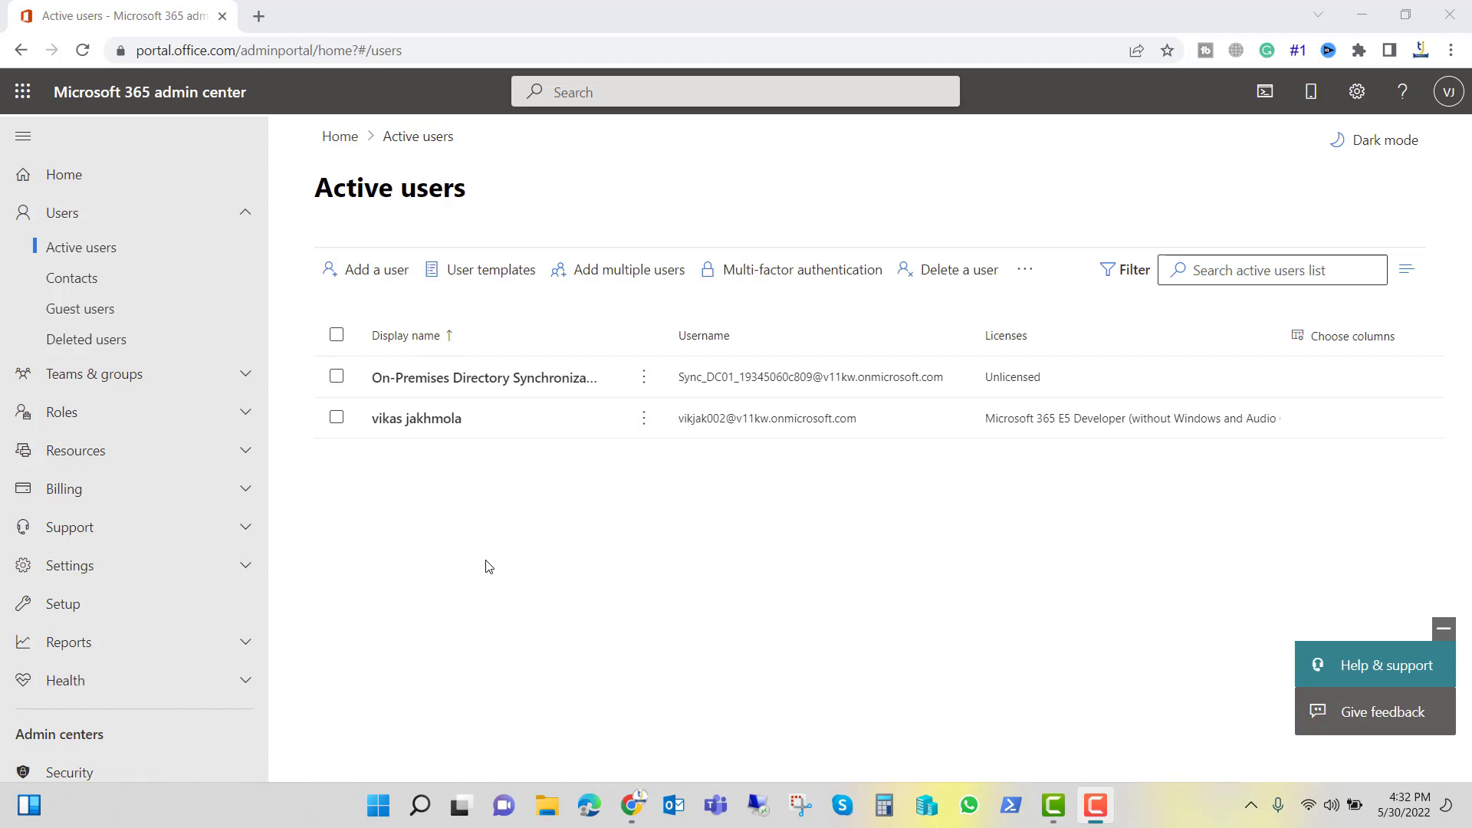
Step: Open the compliance portal in a new tab, dismiss the tour, and go to Policies > Retention
scroll(194, 460, "down", 4)
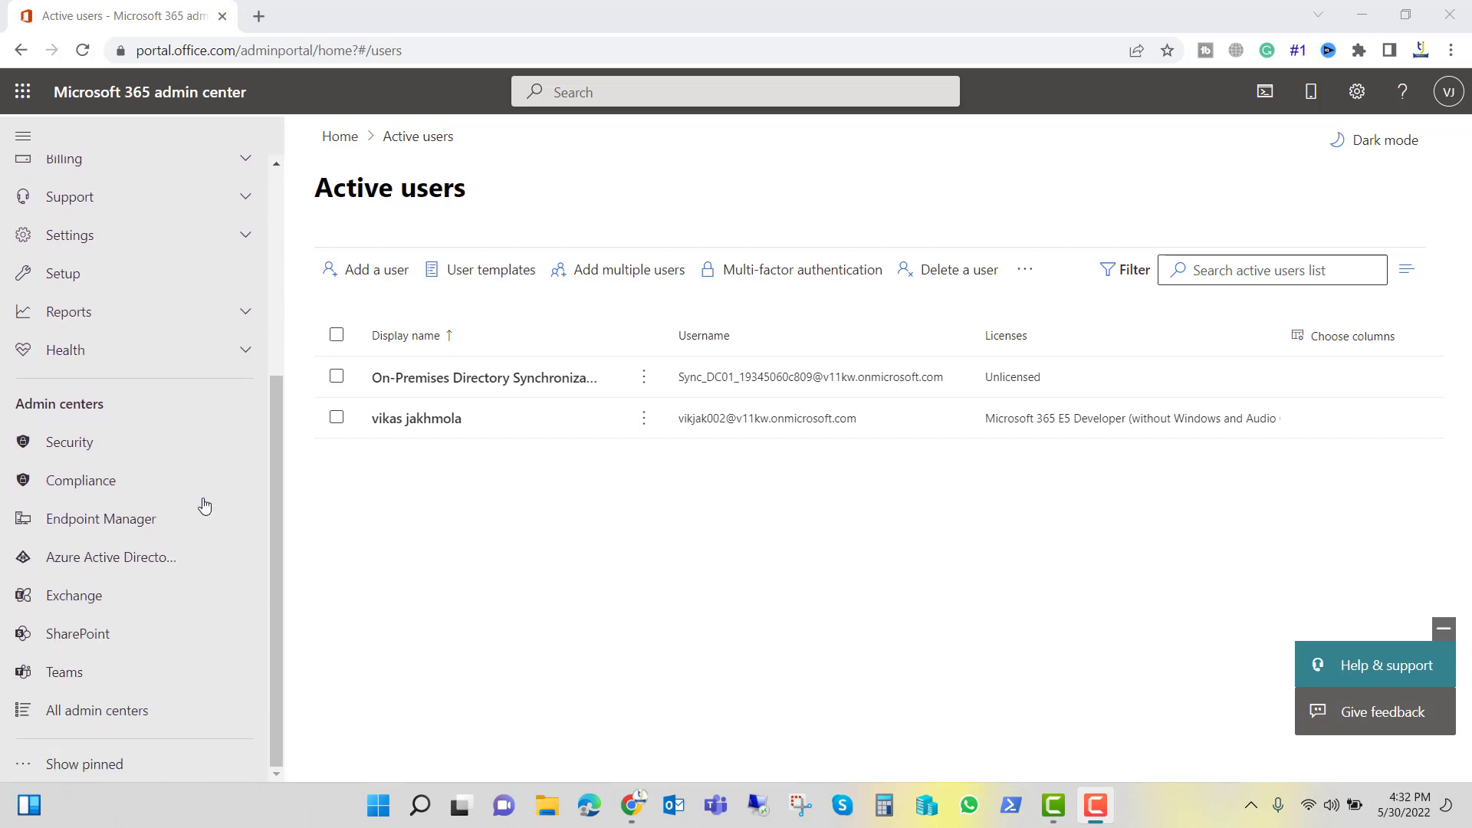
left_click(80, 491)
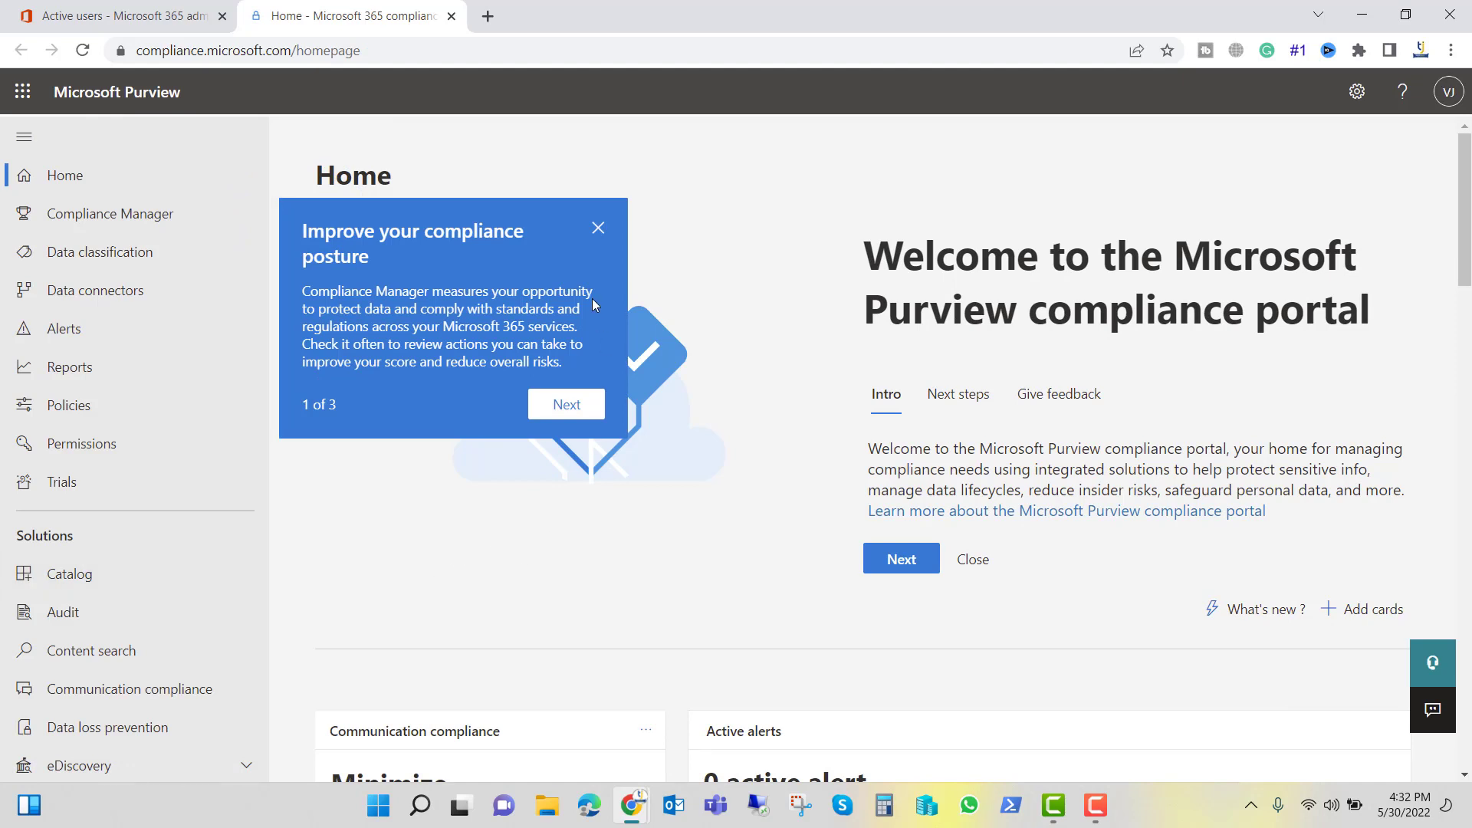
left_click(598, 228)
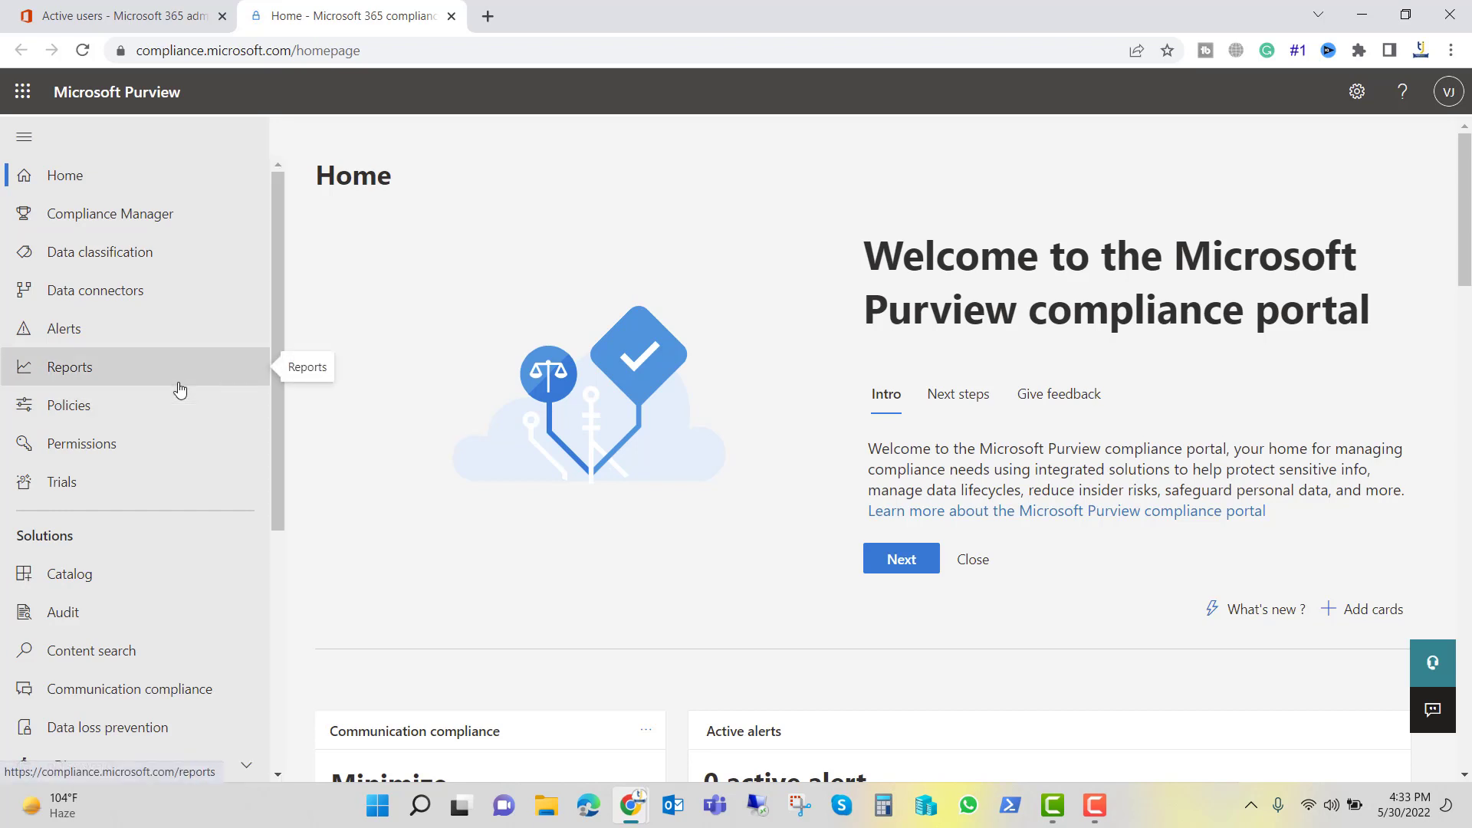
left_click(64, 410)
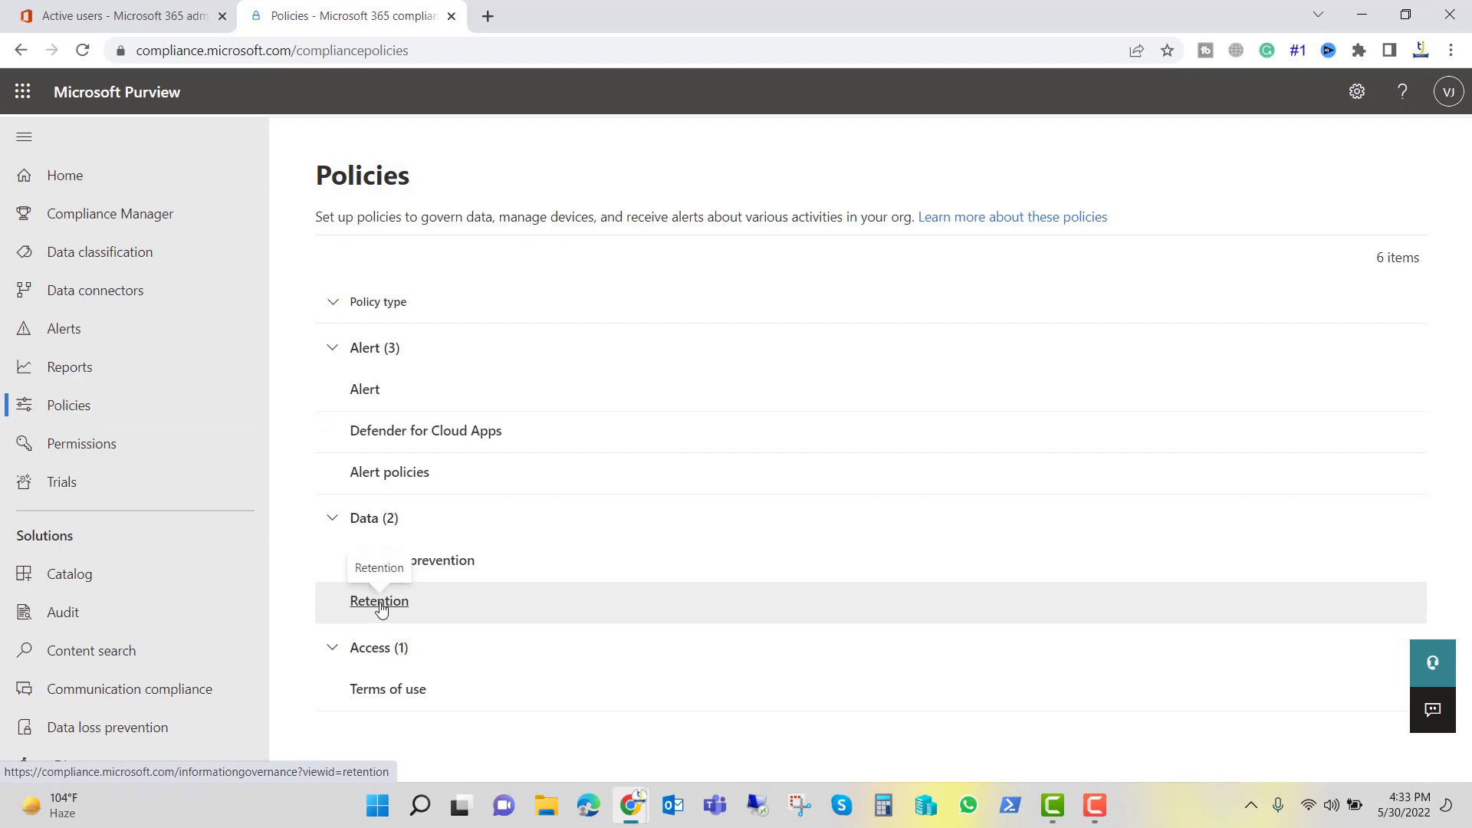
left_click(379, 601)
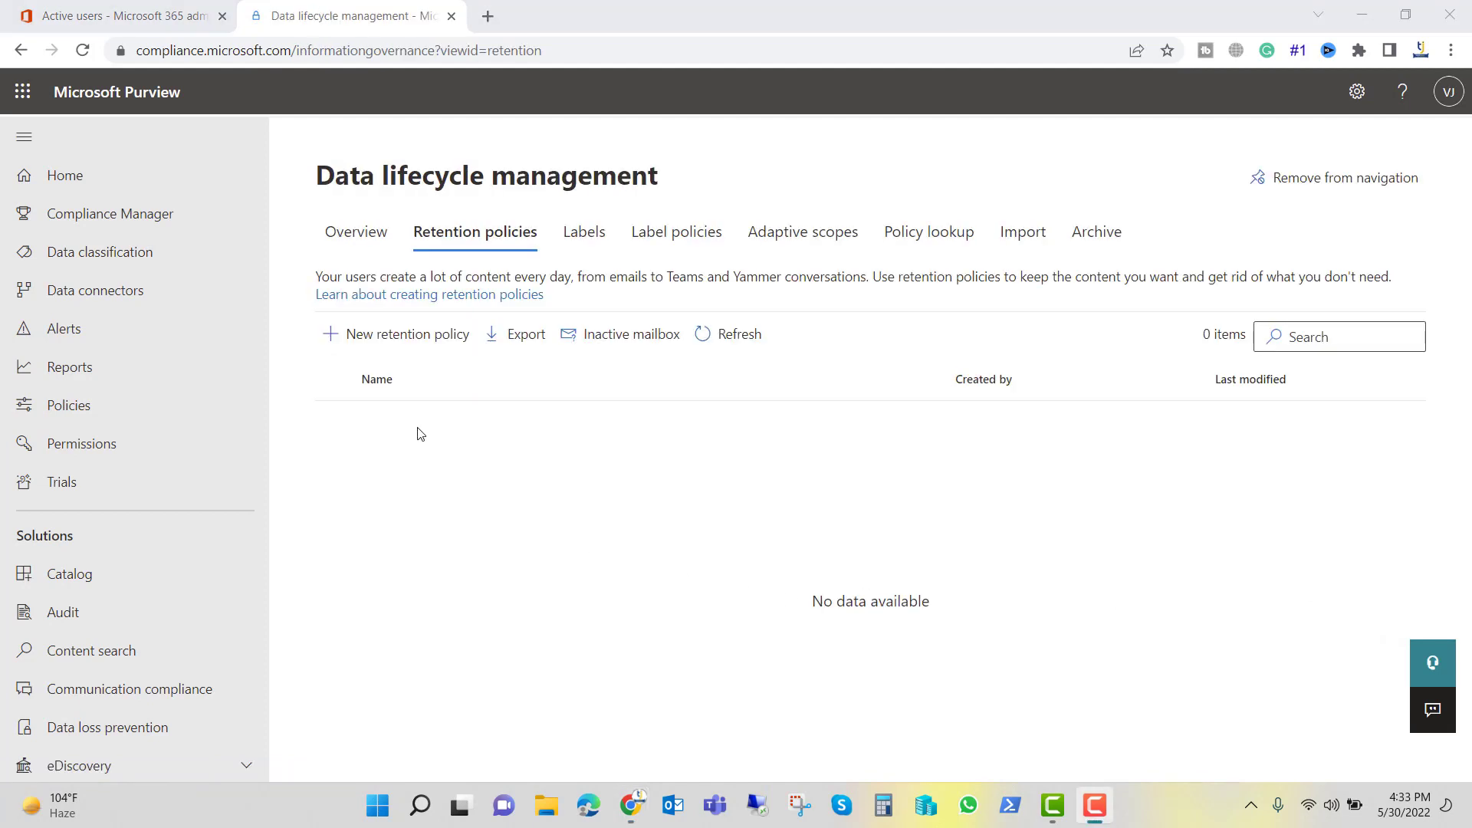
Step: Create a policy named and described 'Delete Teams chat history' and make it Static
left_click(347, 335)
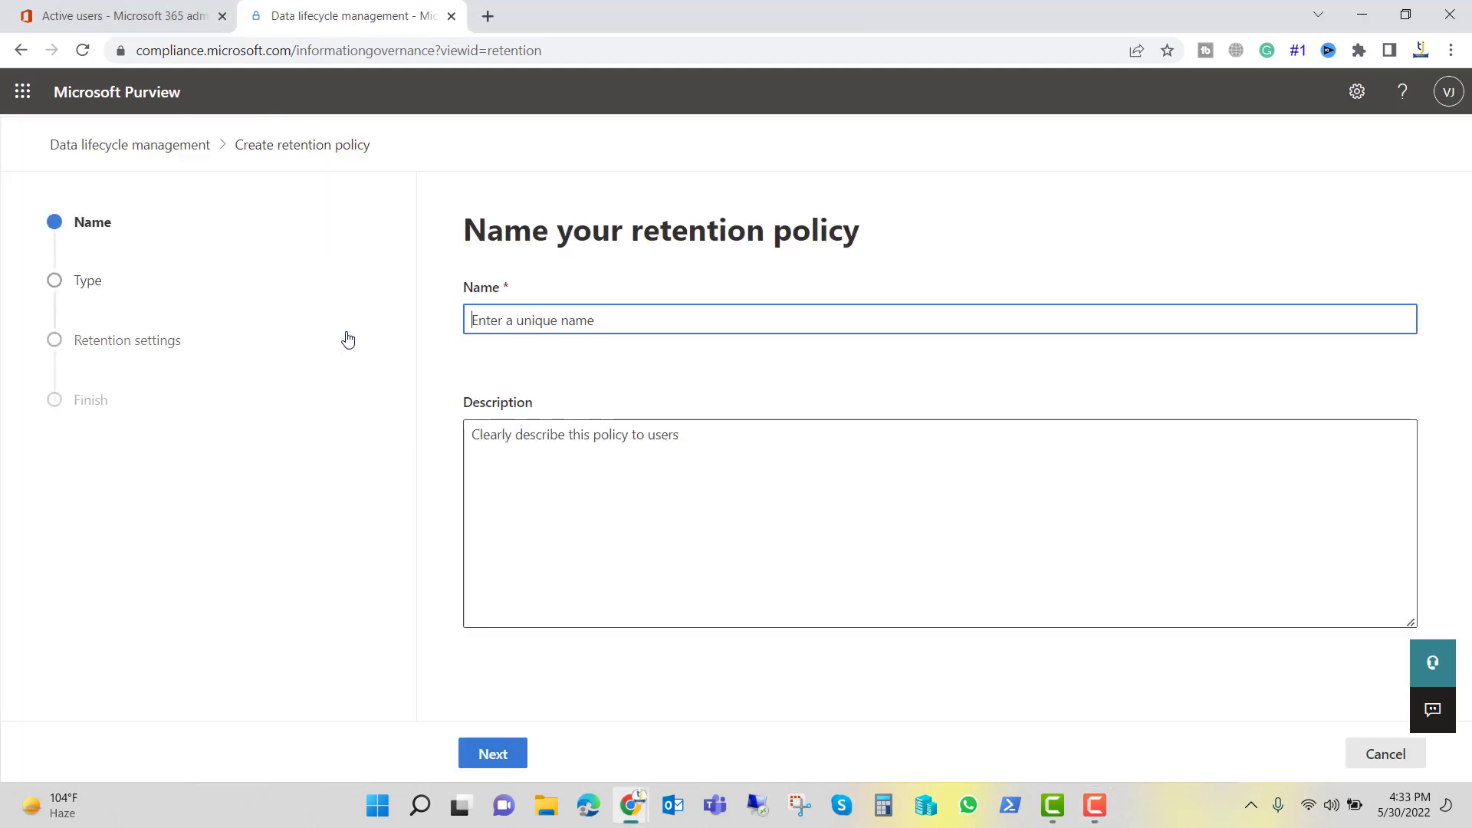
type("Delete")
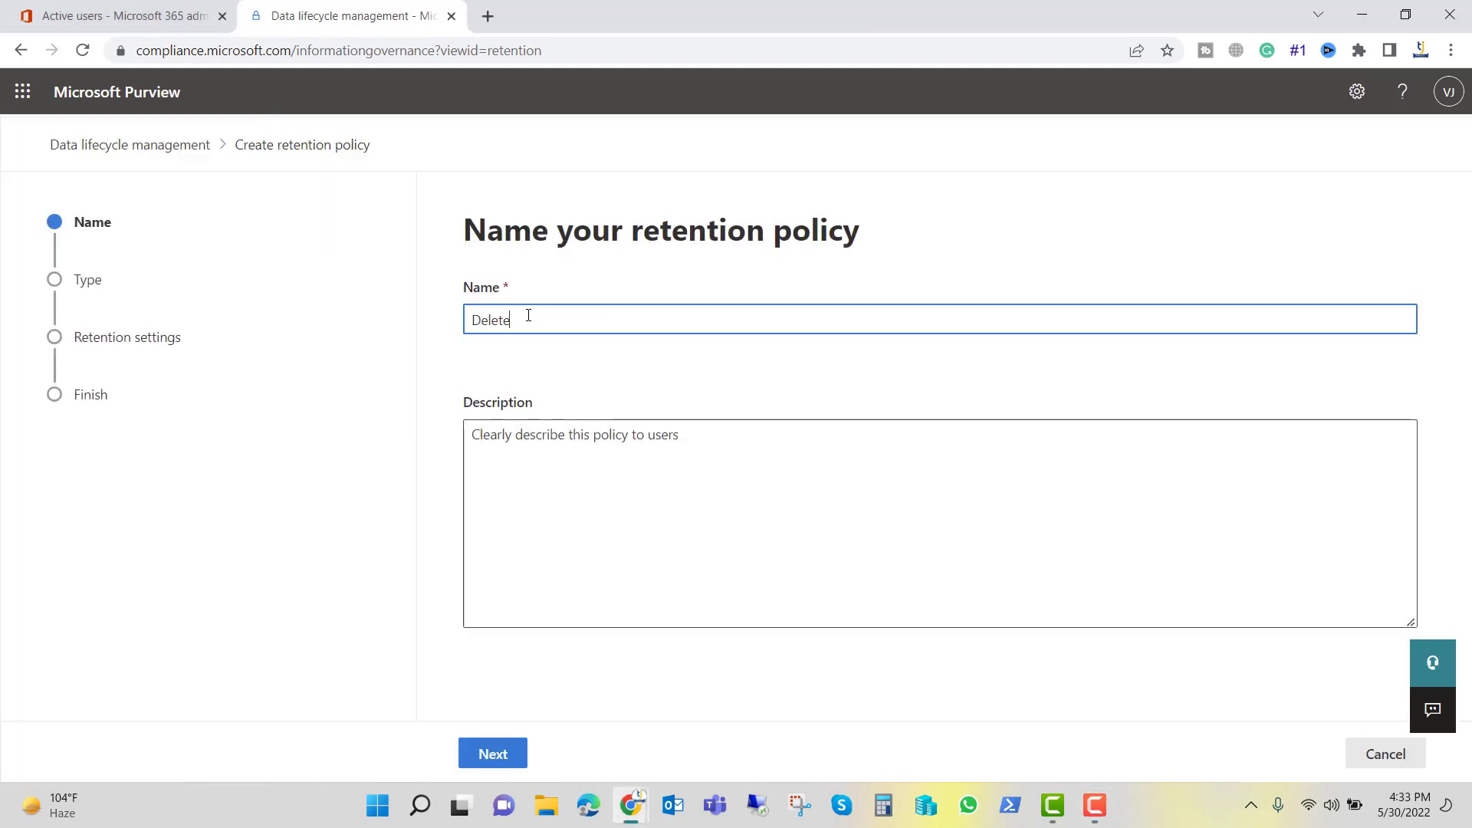
type(" Teams chat history")
key("Tab")
type("Delete Teams chat history")
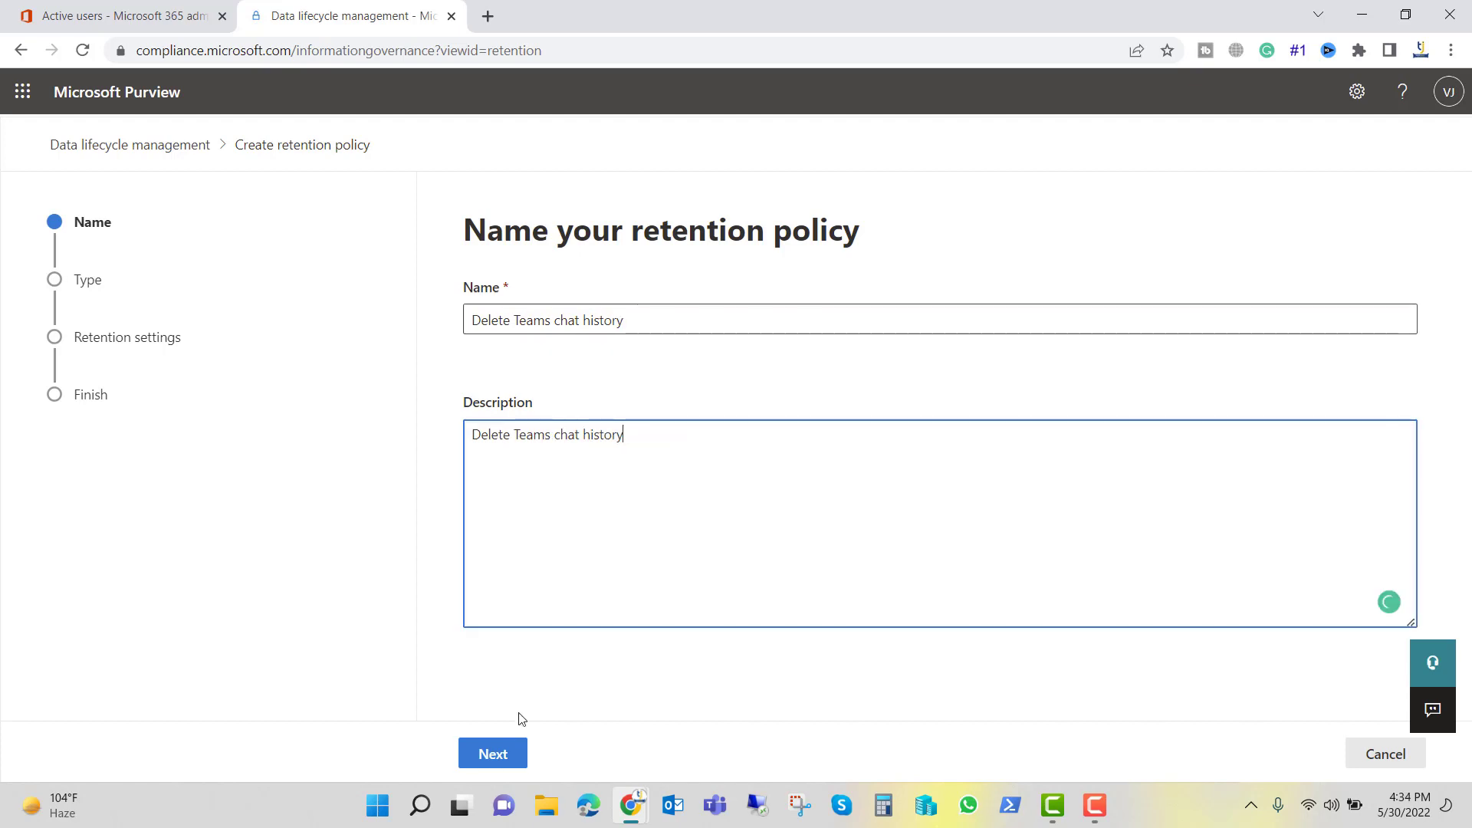
left_click(493, 754)
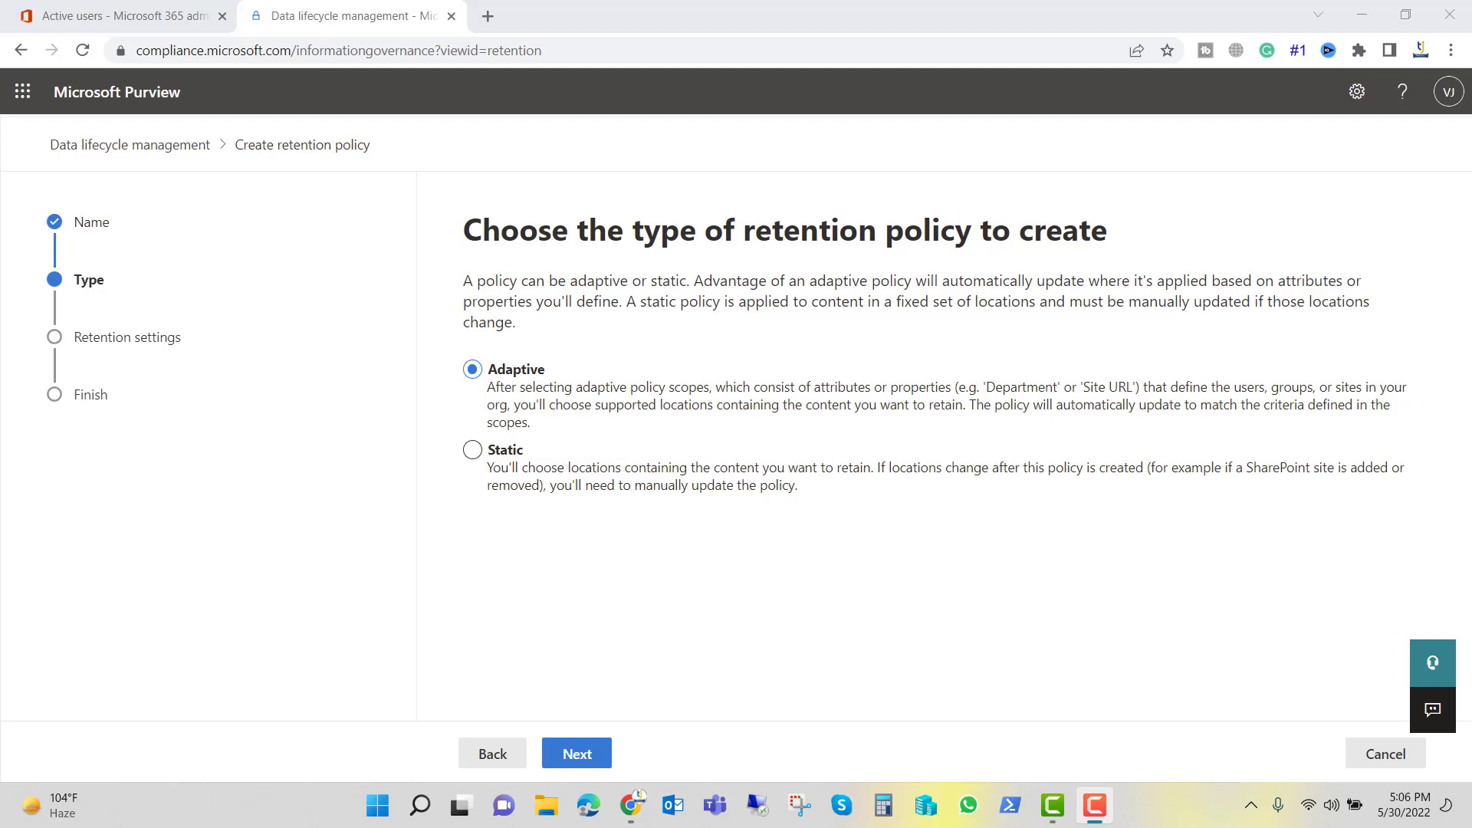
left_click(472, 452)
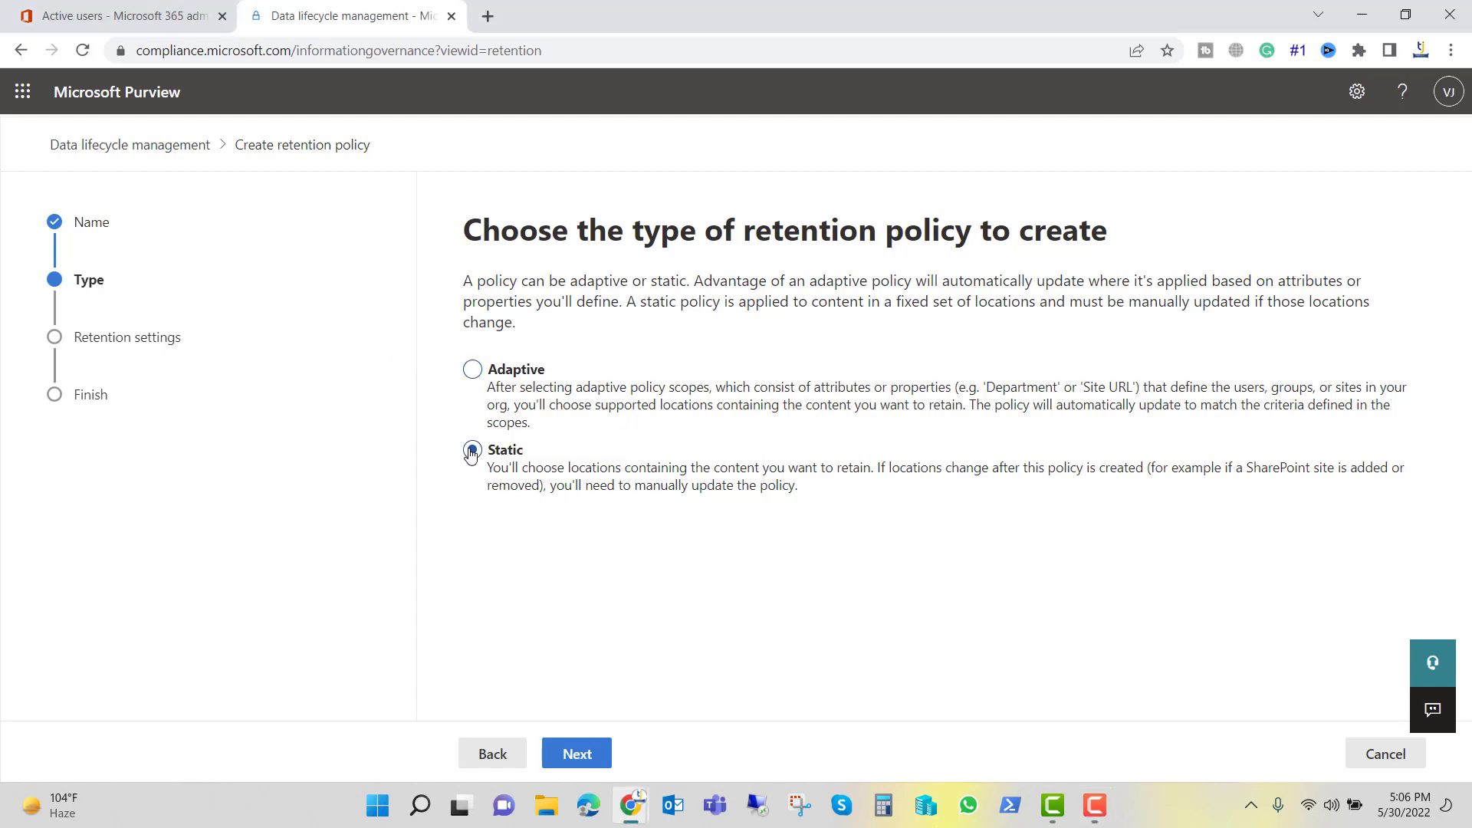
left_click(576, 754)
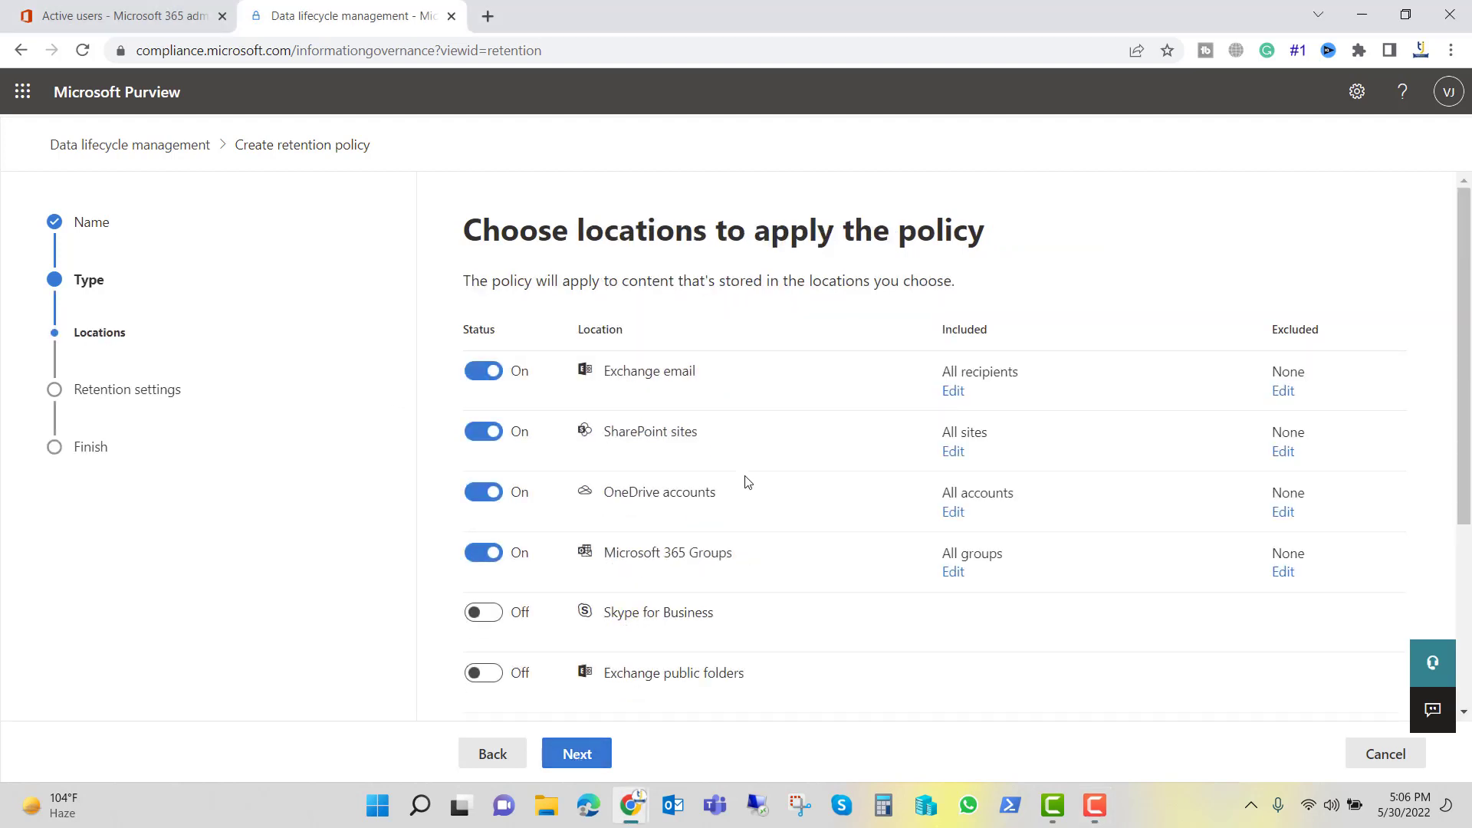
Step: Apply the policy to Teams chats for all users, leaving Teams channel messages off
scroll(648, 425, "down", 1)
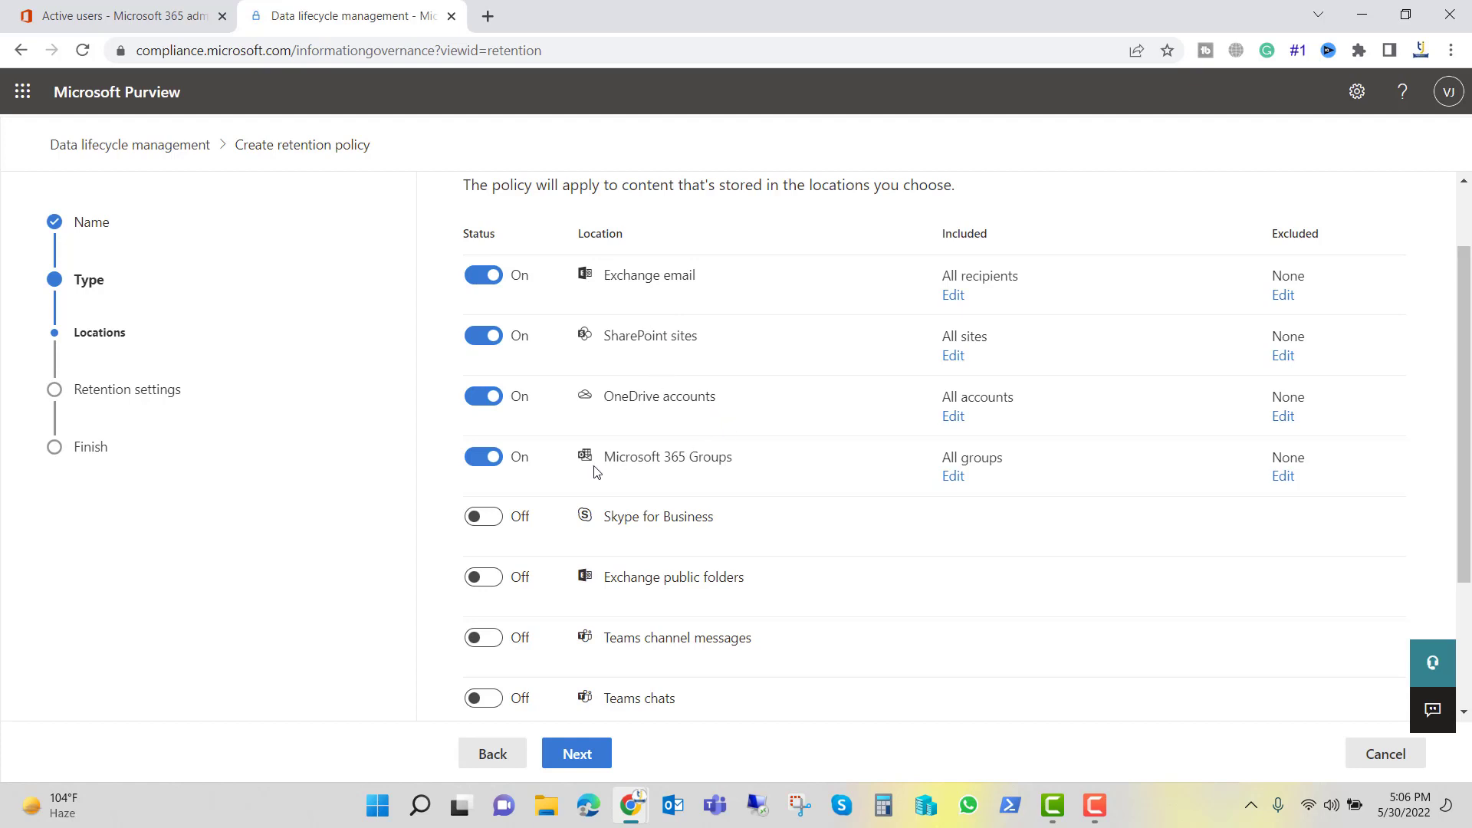
scroll(713, 461, "down", 2)
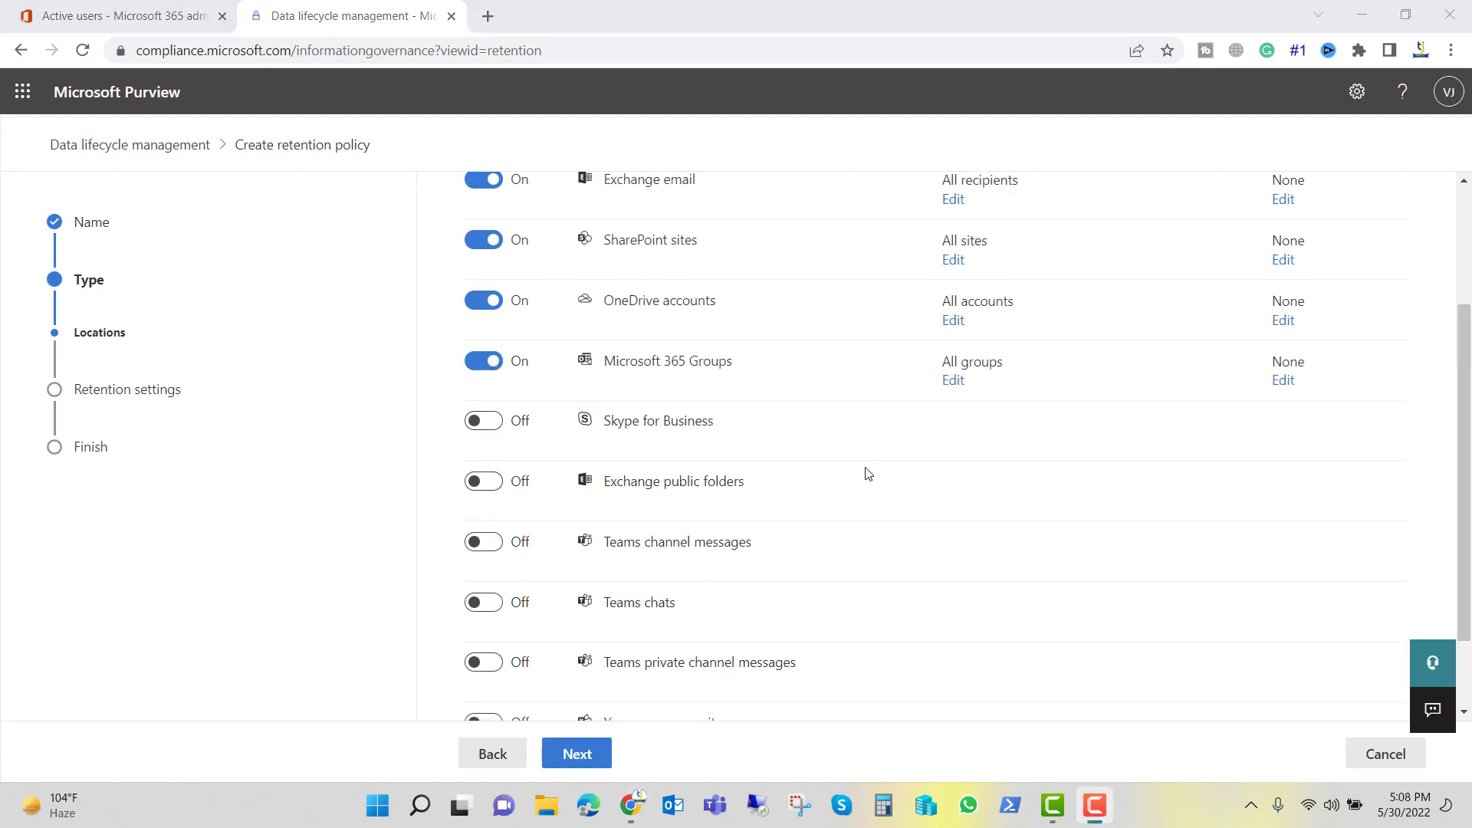
scroll(489, 552, "down", 2)
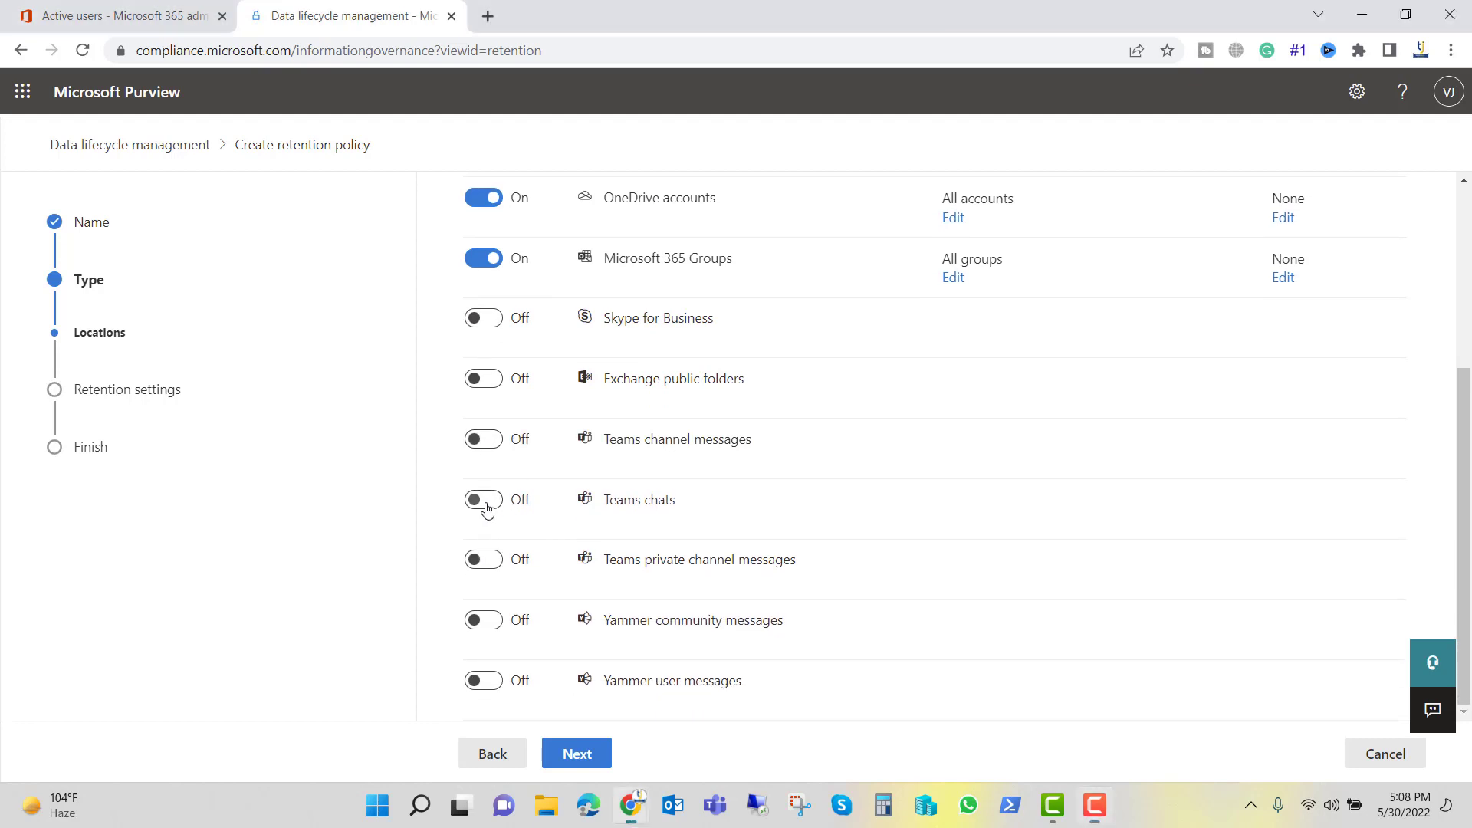
left_click(484, 503)
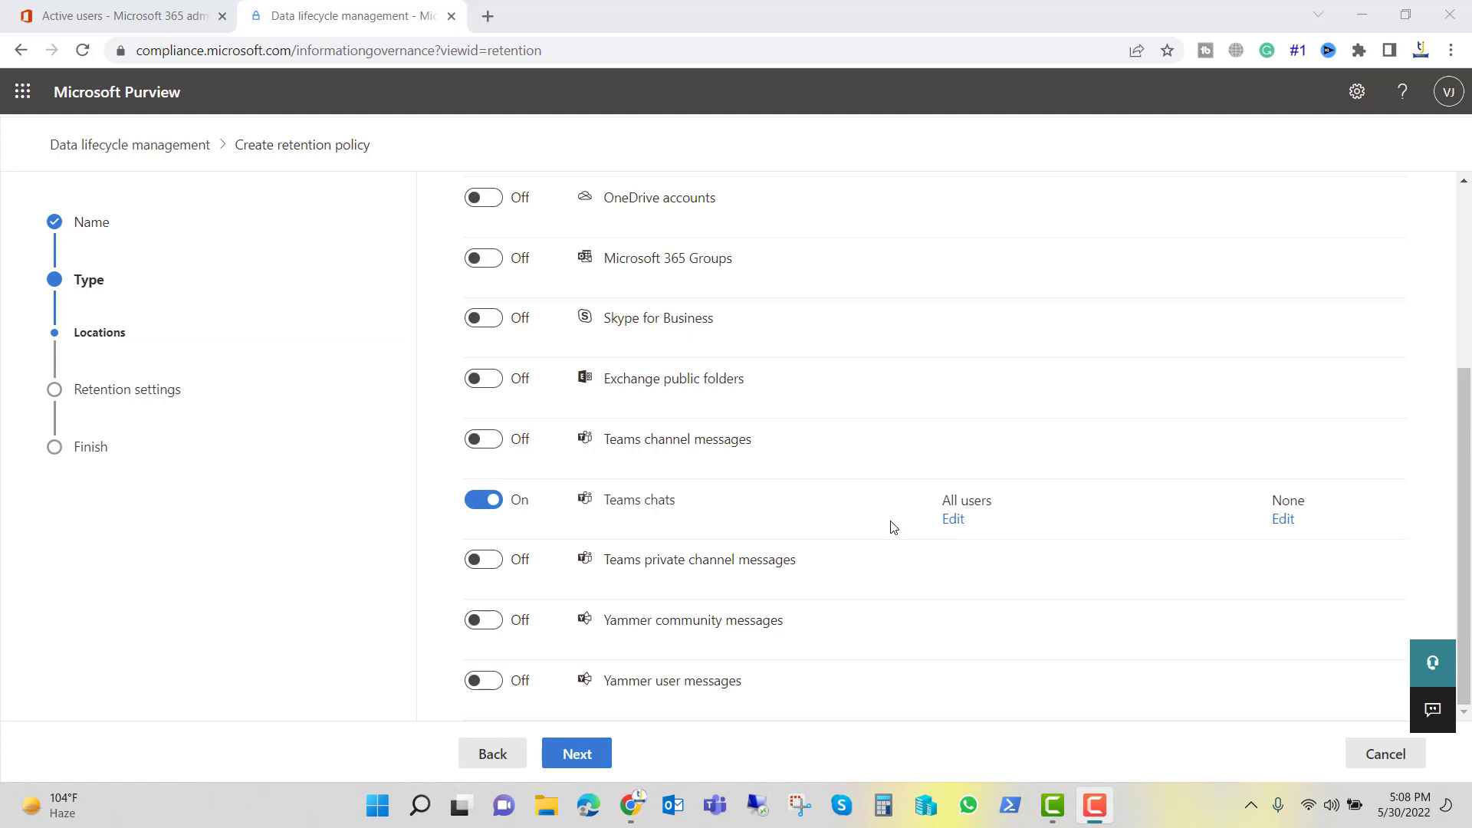
left_click(952, 520)
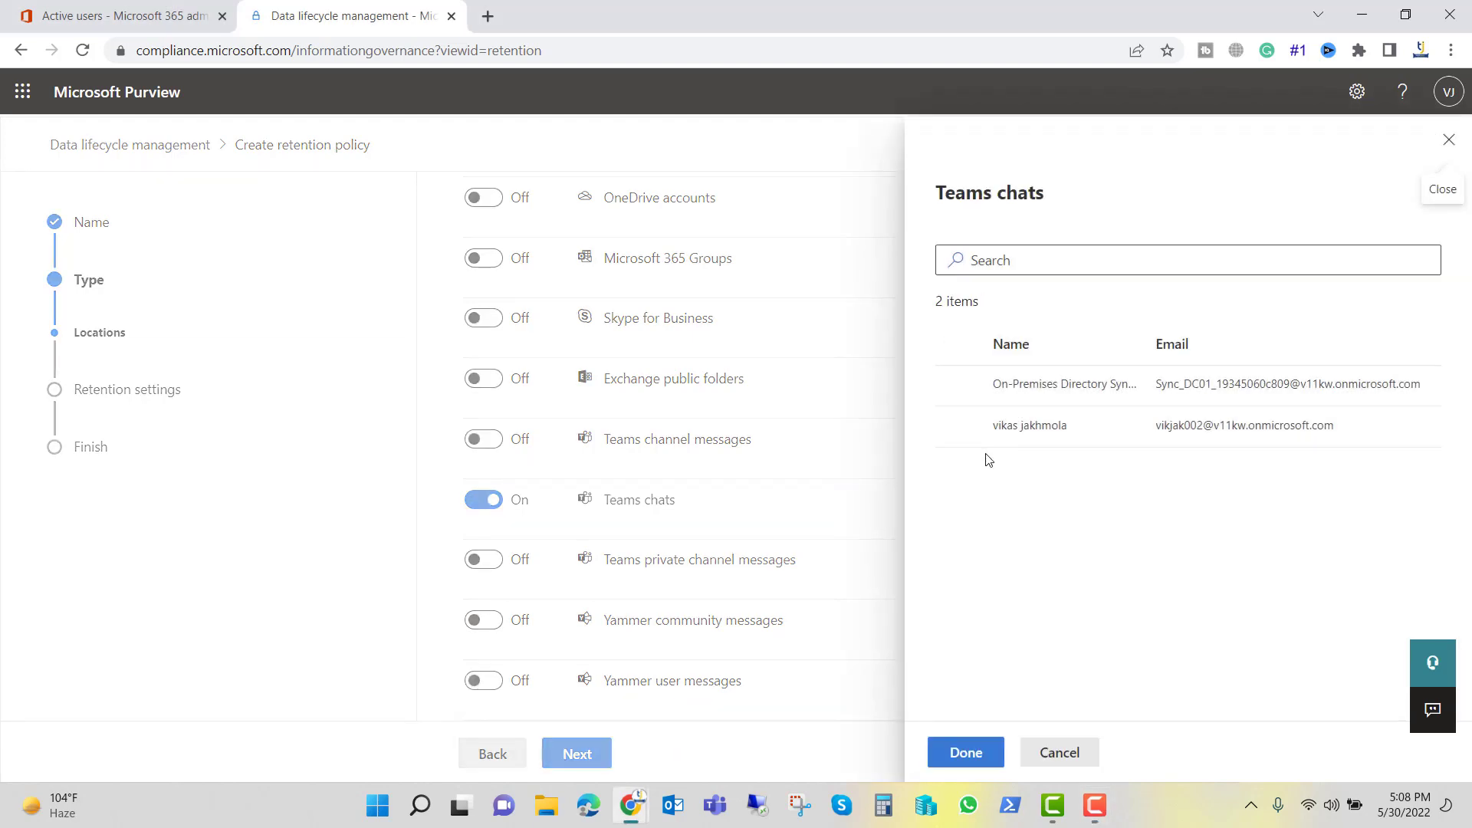
left_click(1050, 745)
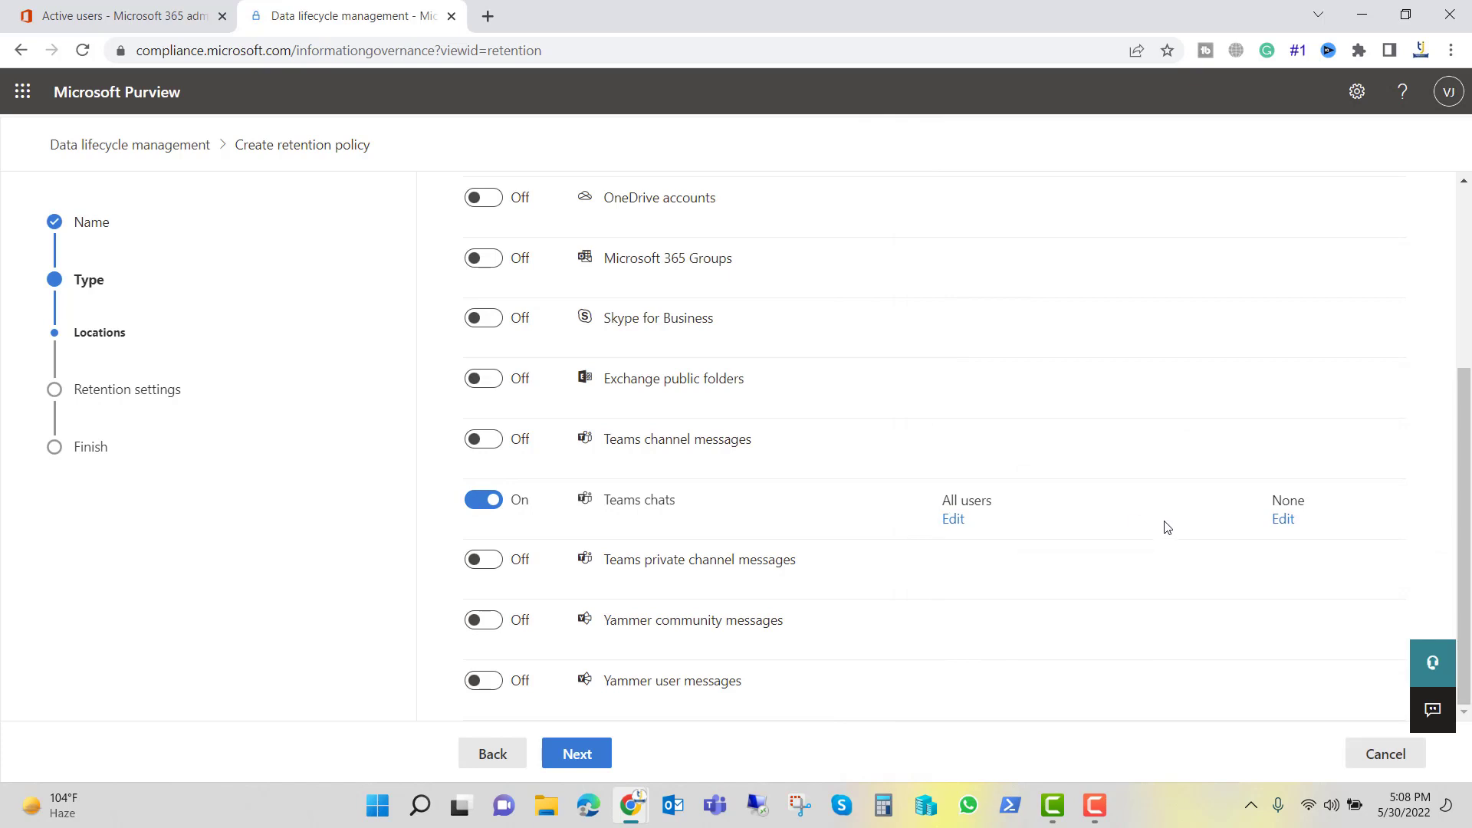
left_click(492, 438)
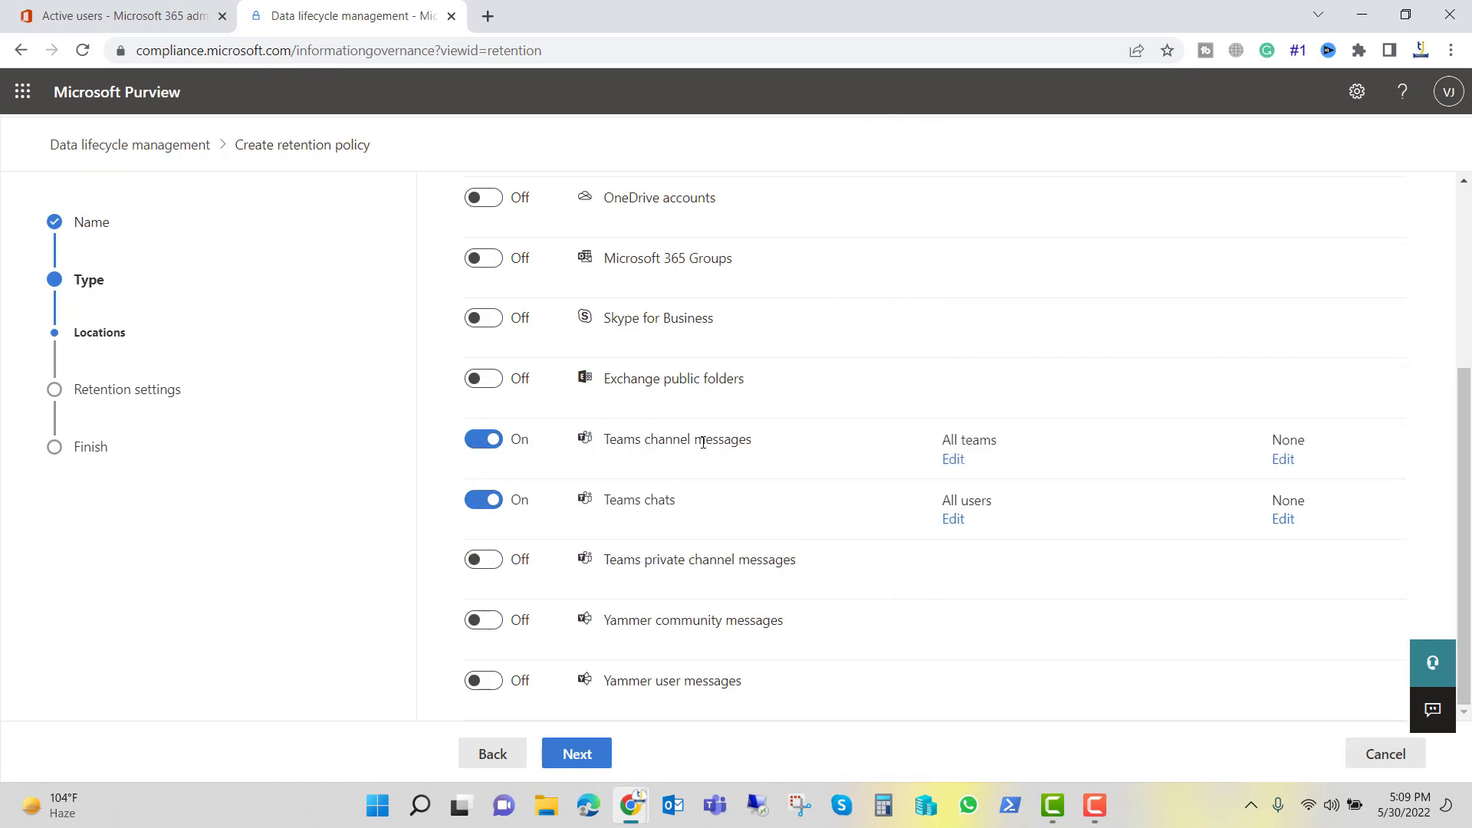
left_click(494, 445)
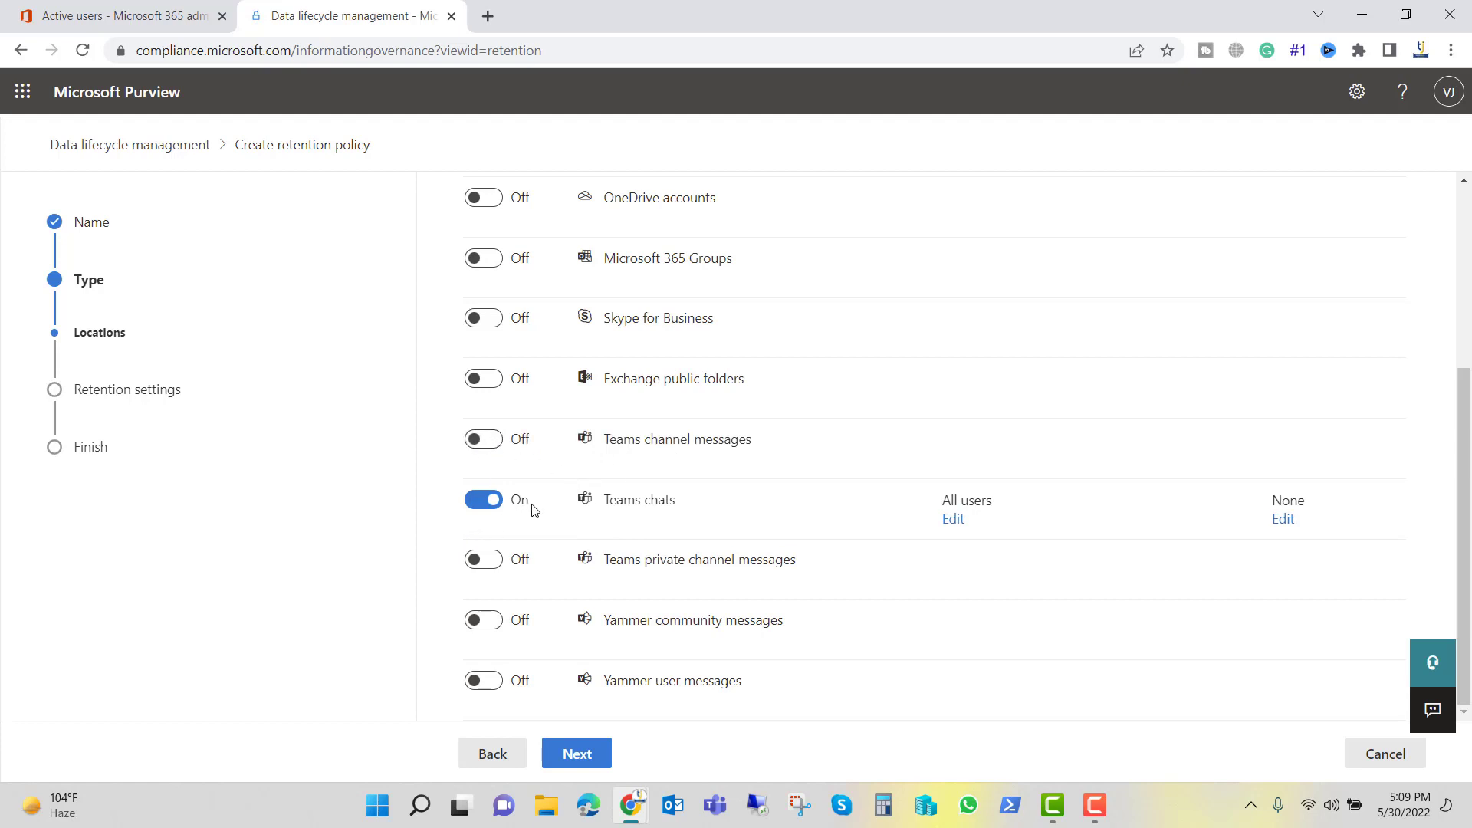
left_click(577, 762)
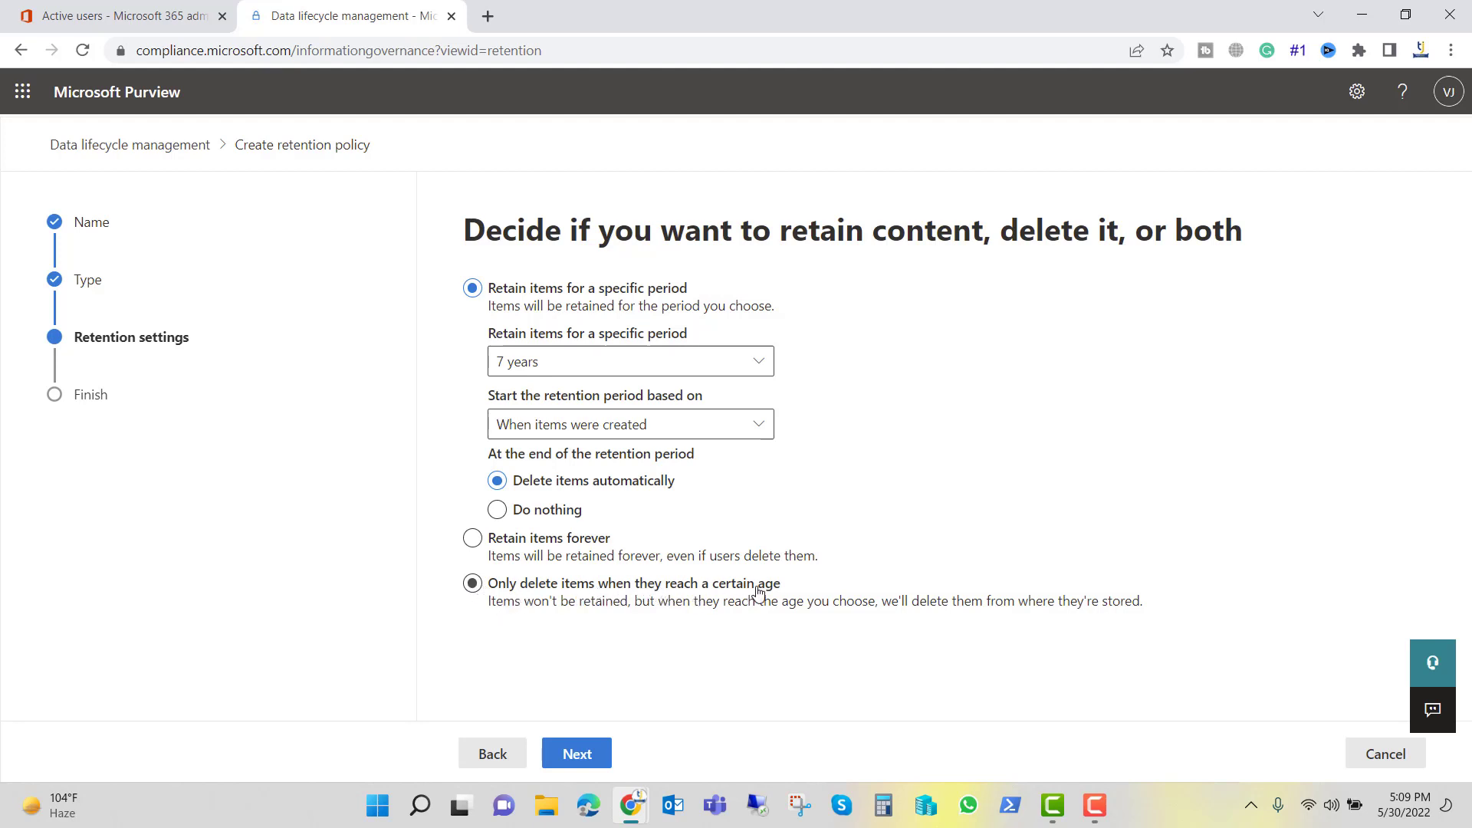
Step: Delete items only at a custom age of 0 years, 0 months, 1 day, based on creation date
left_click(475, 587)
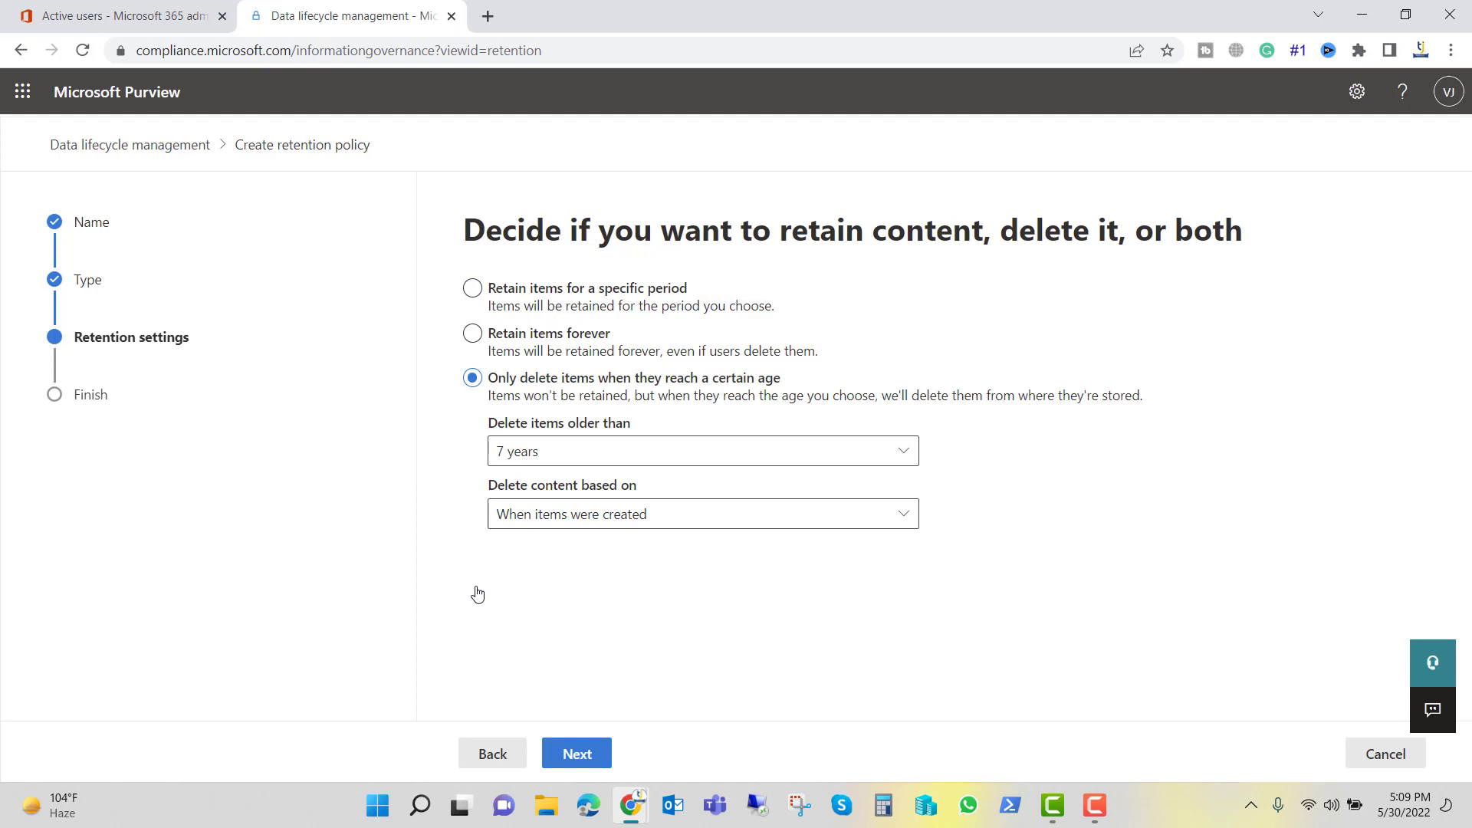
left_click(903, 453)
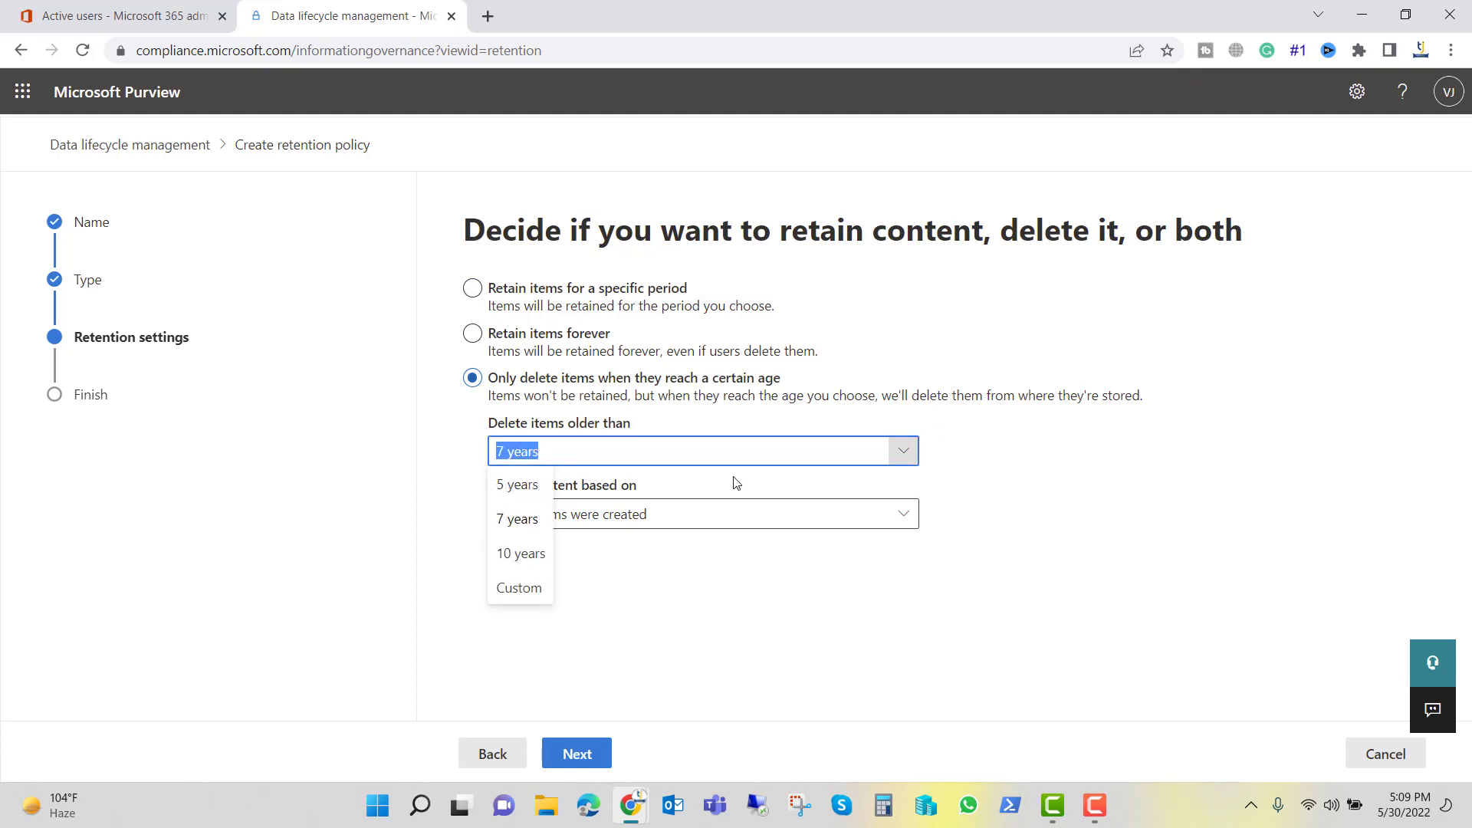
left_click(520, 592)
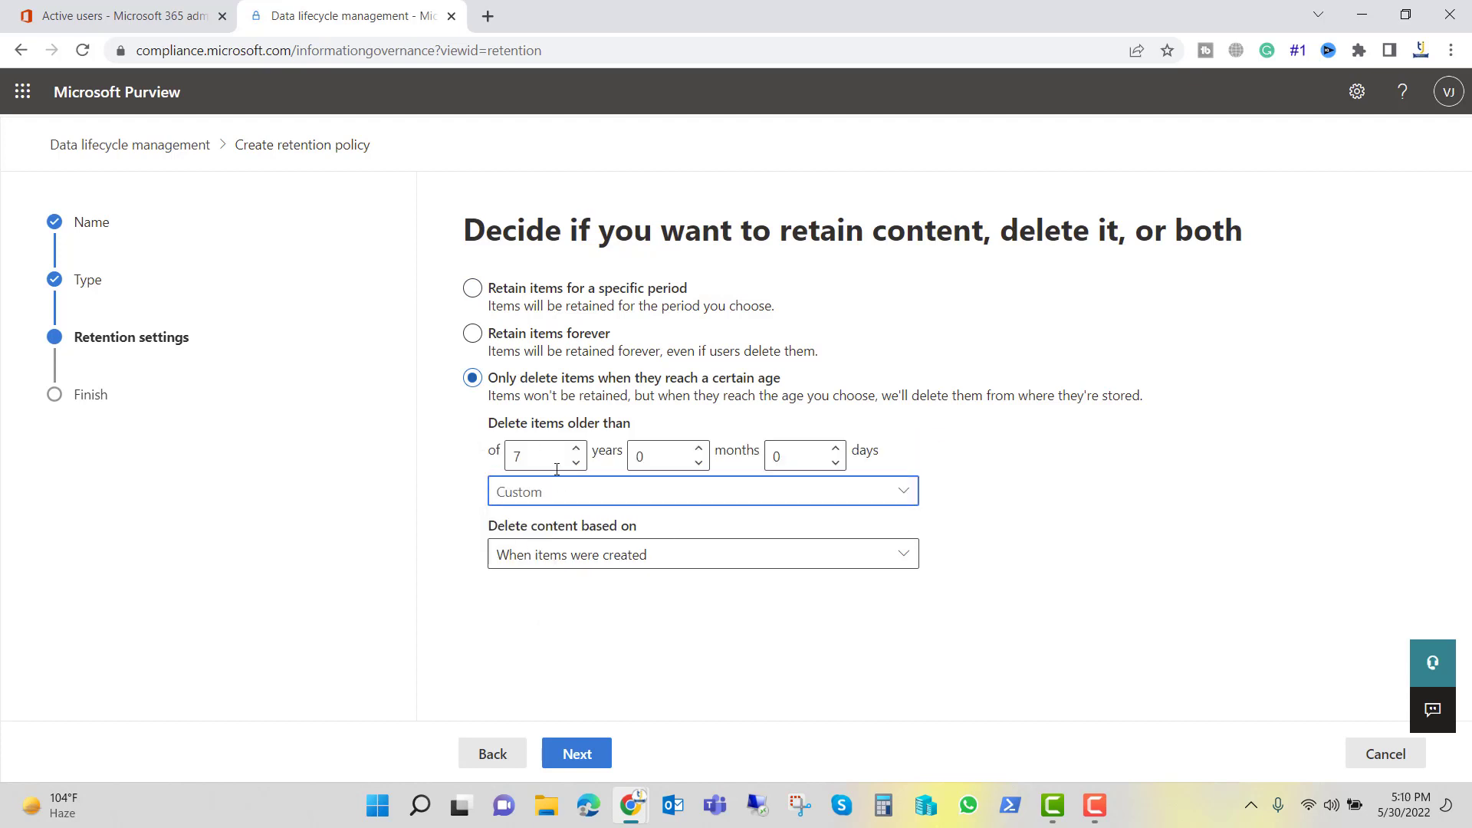
double_click(507, 460)
type("0")
left_click(816, 460)
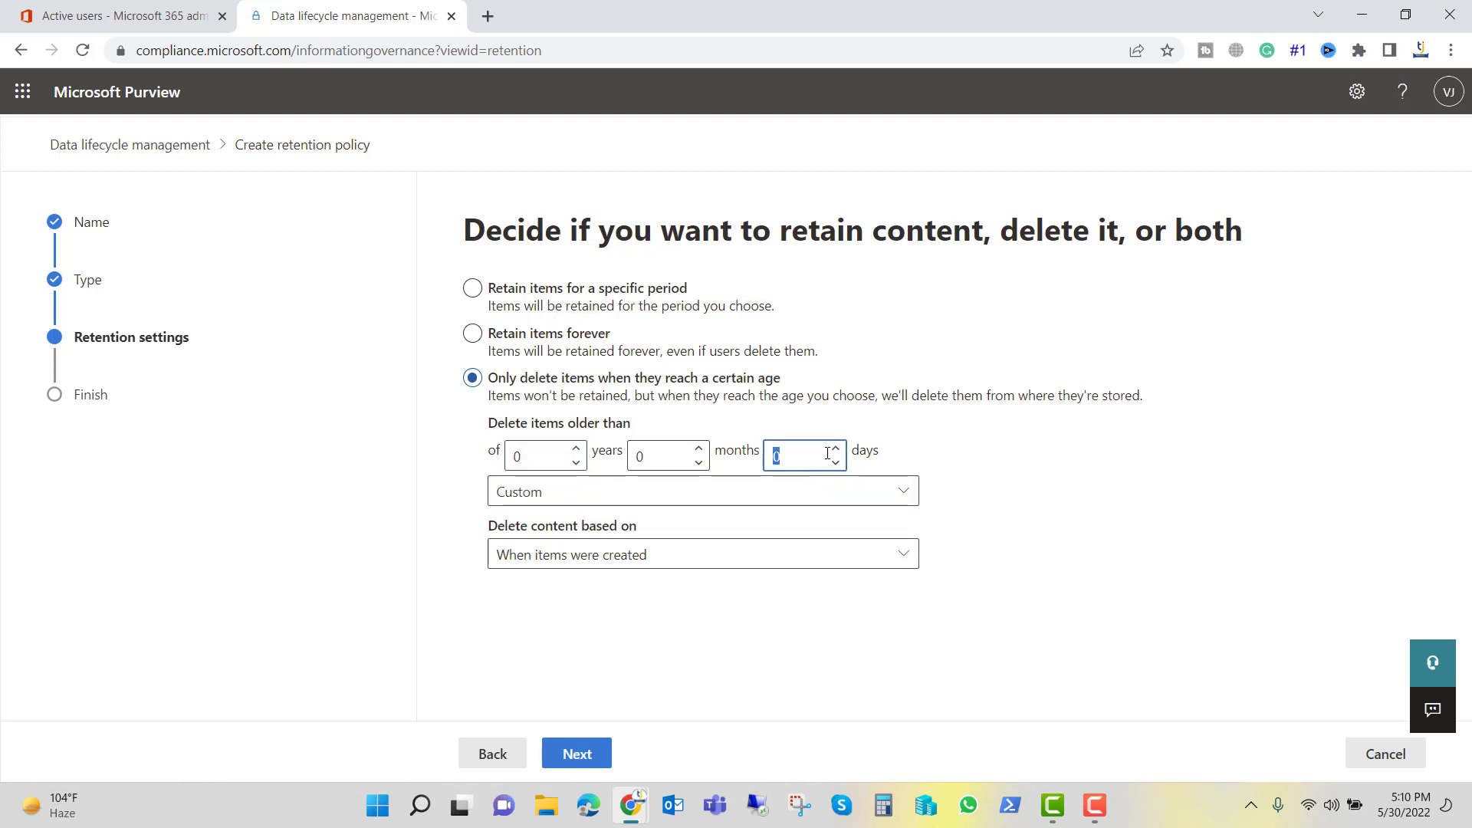
left_click(835, 448)
left_click(709, 564)
left_click(709, 564)
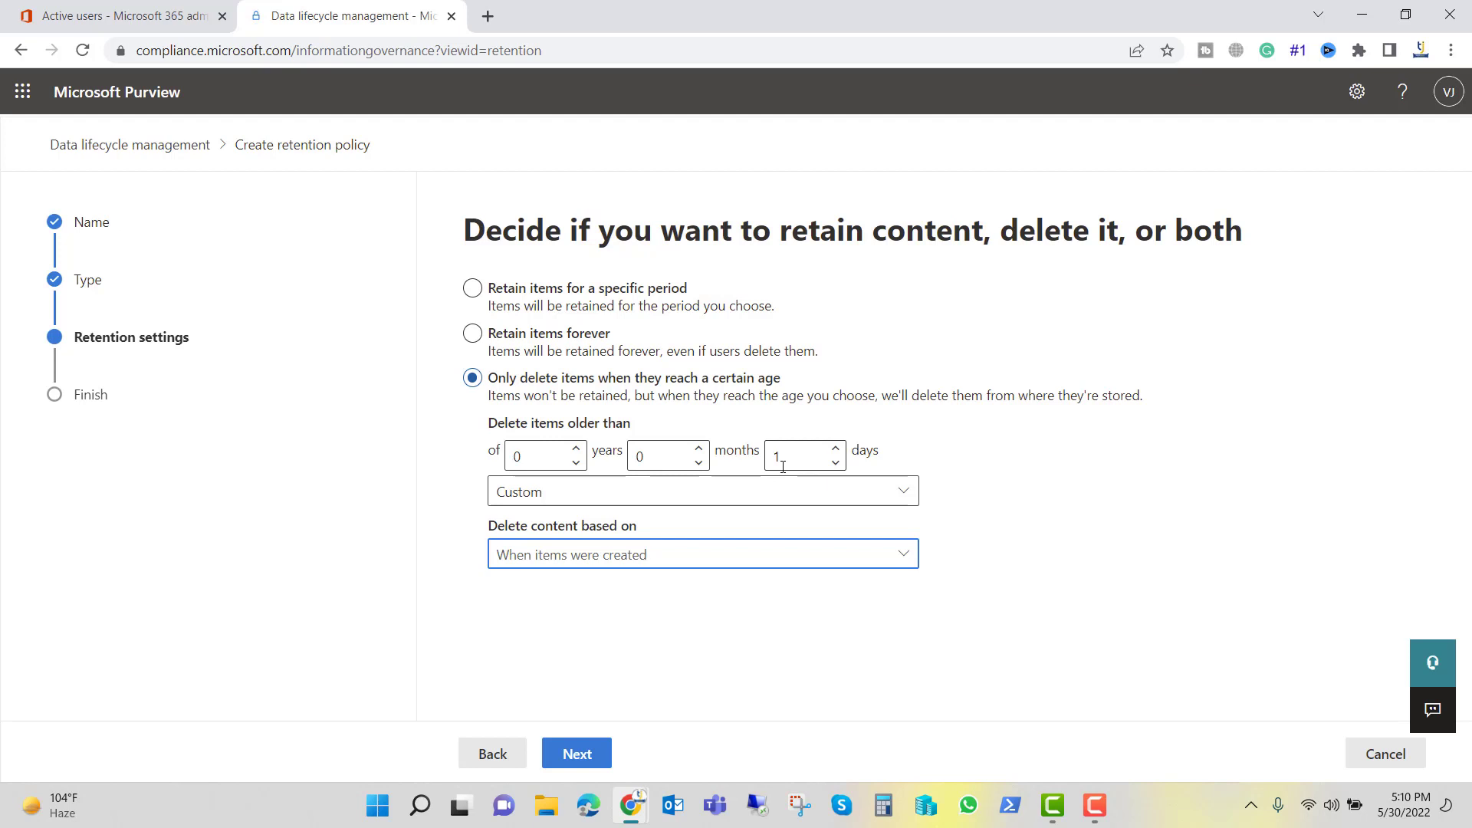
left_click(835, 450)
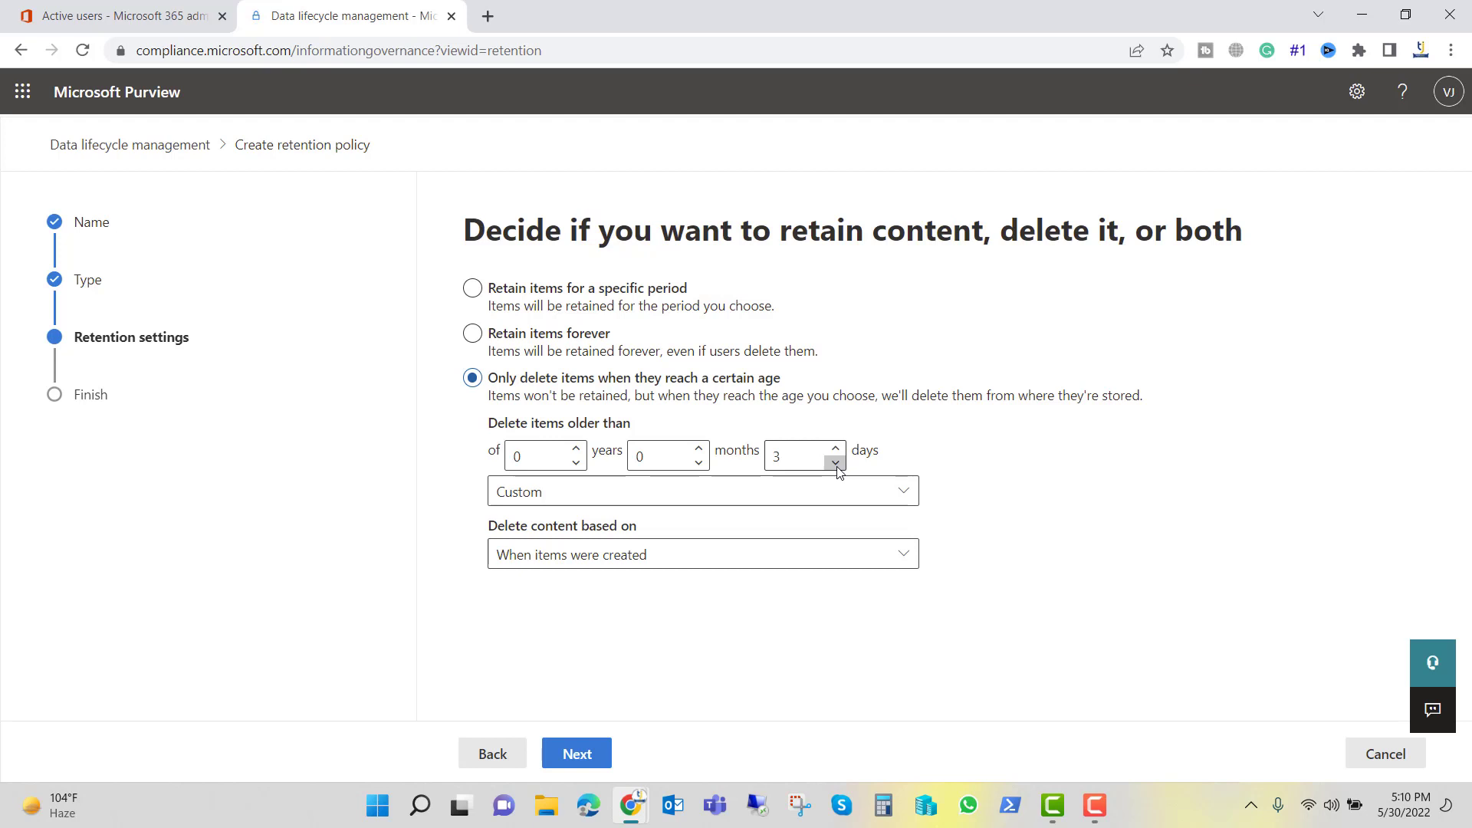
double_click(835, 463)
left_click(578, 755)
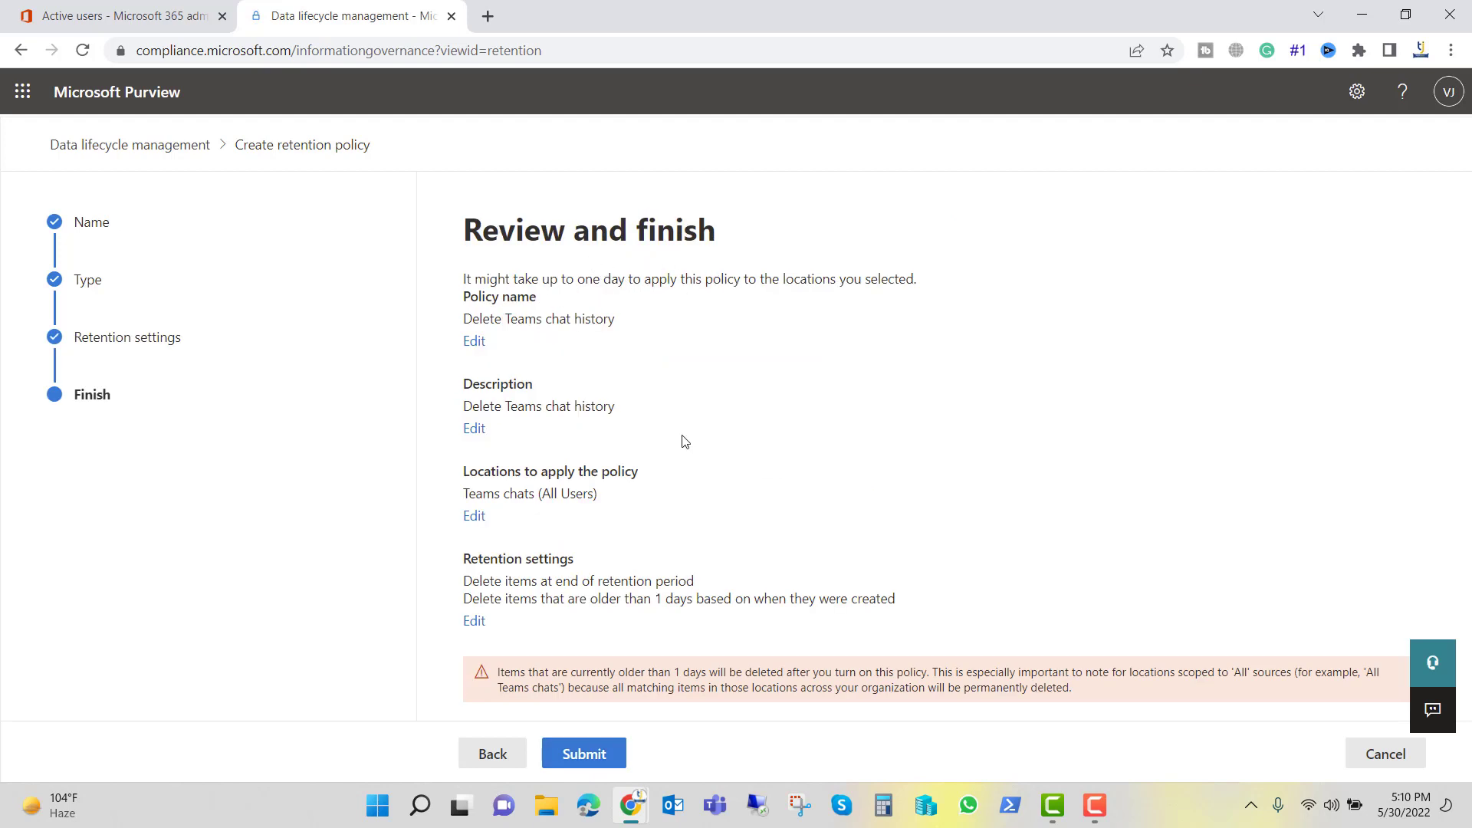
Step: Review the policy name, Teams chats location and delete-at-end-of-period setting on the summary
left_click_drag(466, 322, 622, 327)
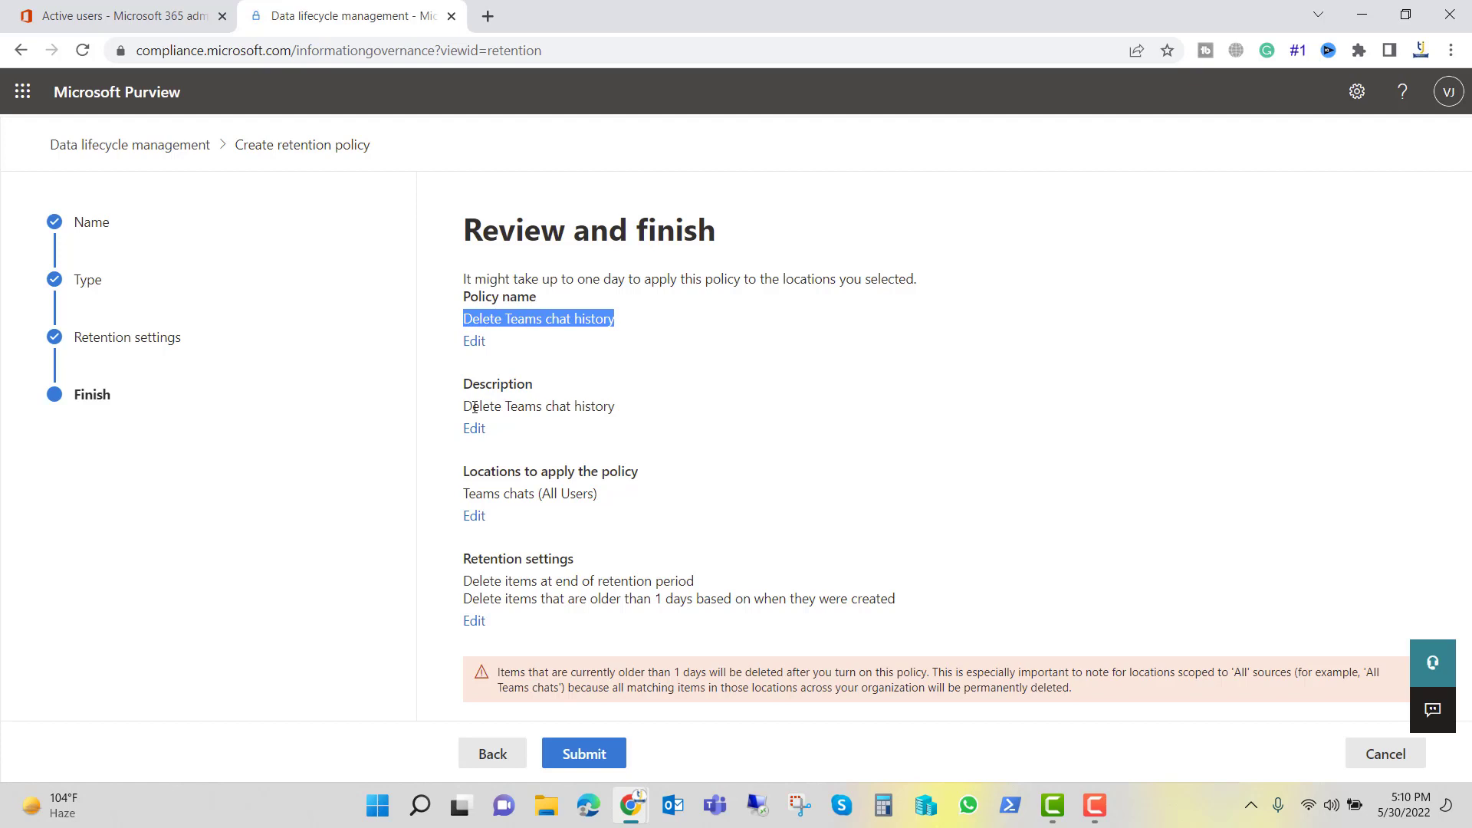
left_click_drag(464, 493, 558, 496)
left_click(605, 503)
left_click(483, 563)
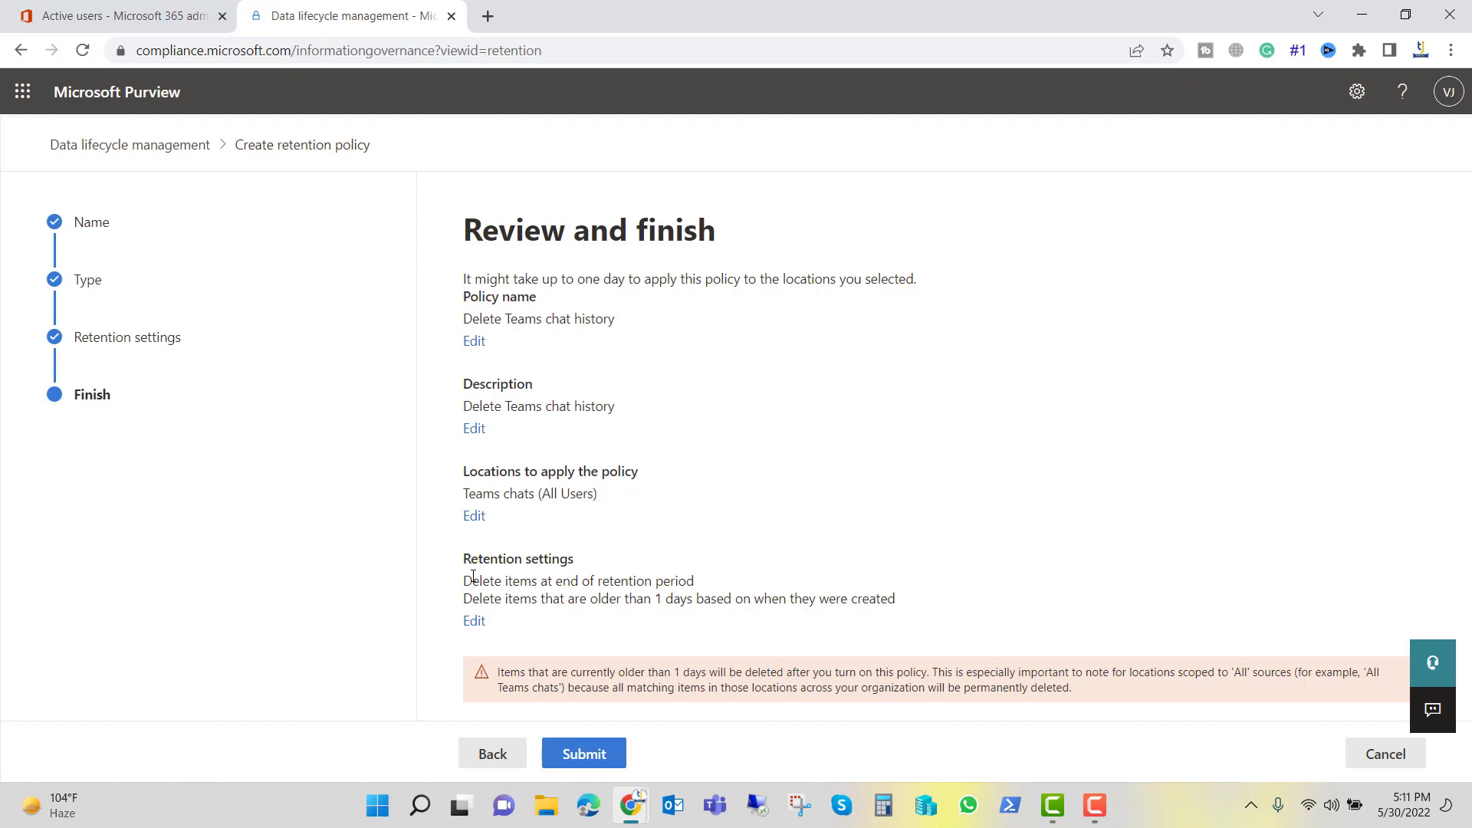
left_click_drag(467, 583, 694, 581)
left_click(677, 560)
Step: Check the older-than-1-day setting and the deletion warning, then submit the policy
left_click_drag(491, 600, 894, 599)
left_click(765, 733)
left_click_drag(497, 676, 917, 673)
left_click(617, 702)
left_click_drag(613, 689, 1038, 693)
left_click(585, 758)
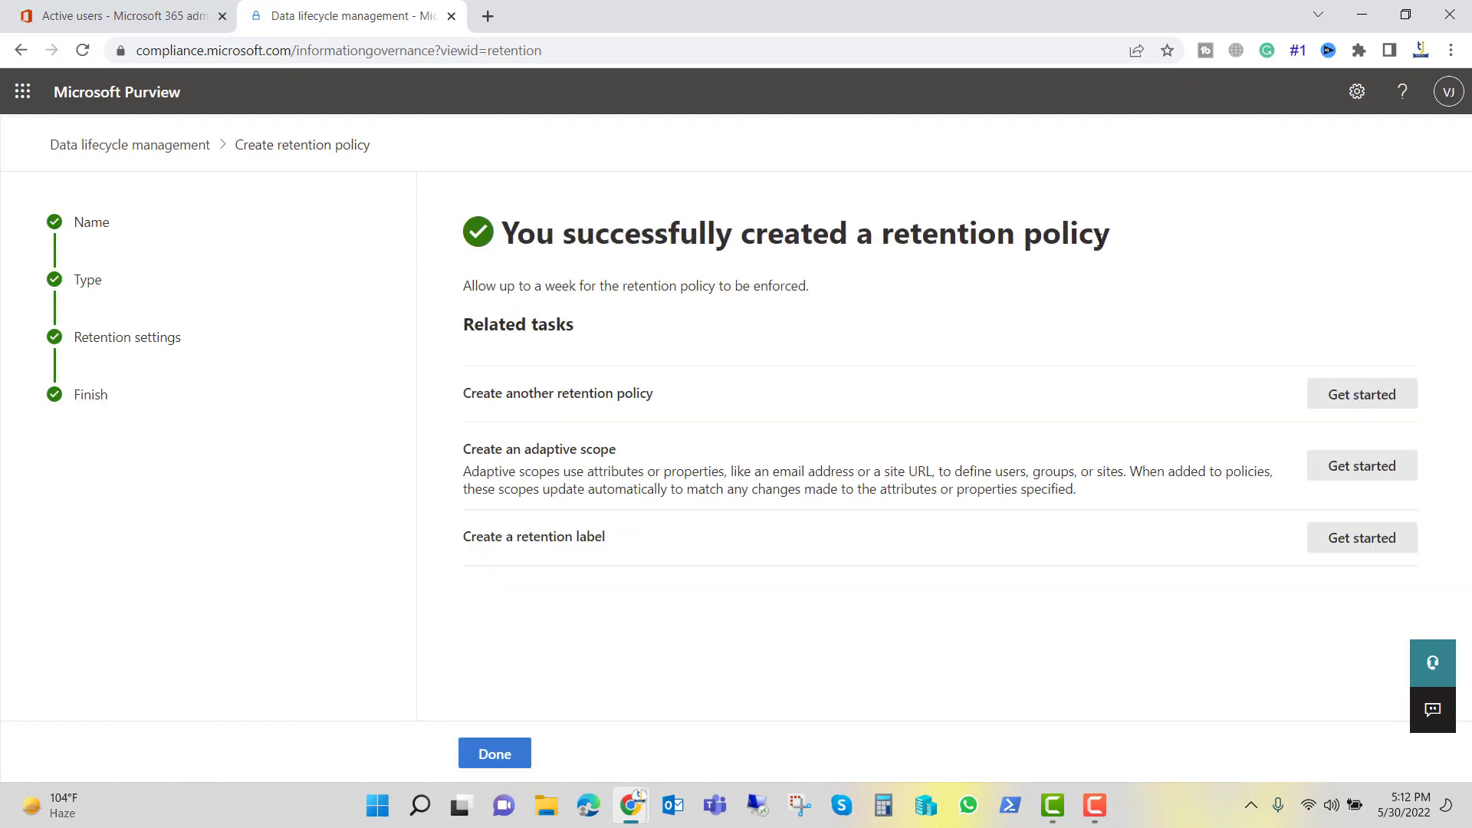
Step: Return to the Retention policies list and confirm 'Delete Teams chat history' shows Enabled (Pending)
left_click(502, 757)
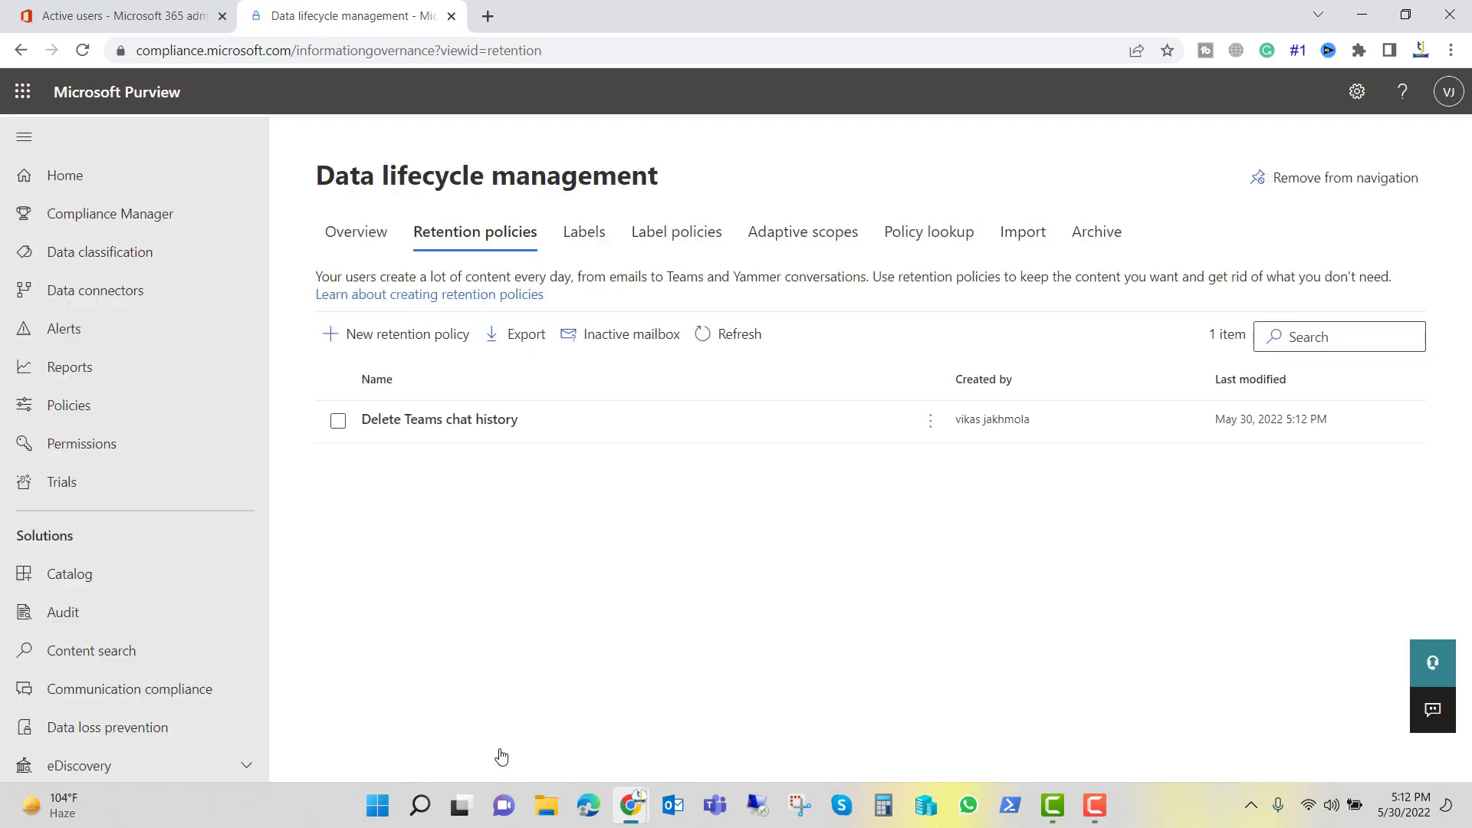
left_click(375, 429)
left_click_drag(935, 266, 1043, 284)
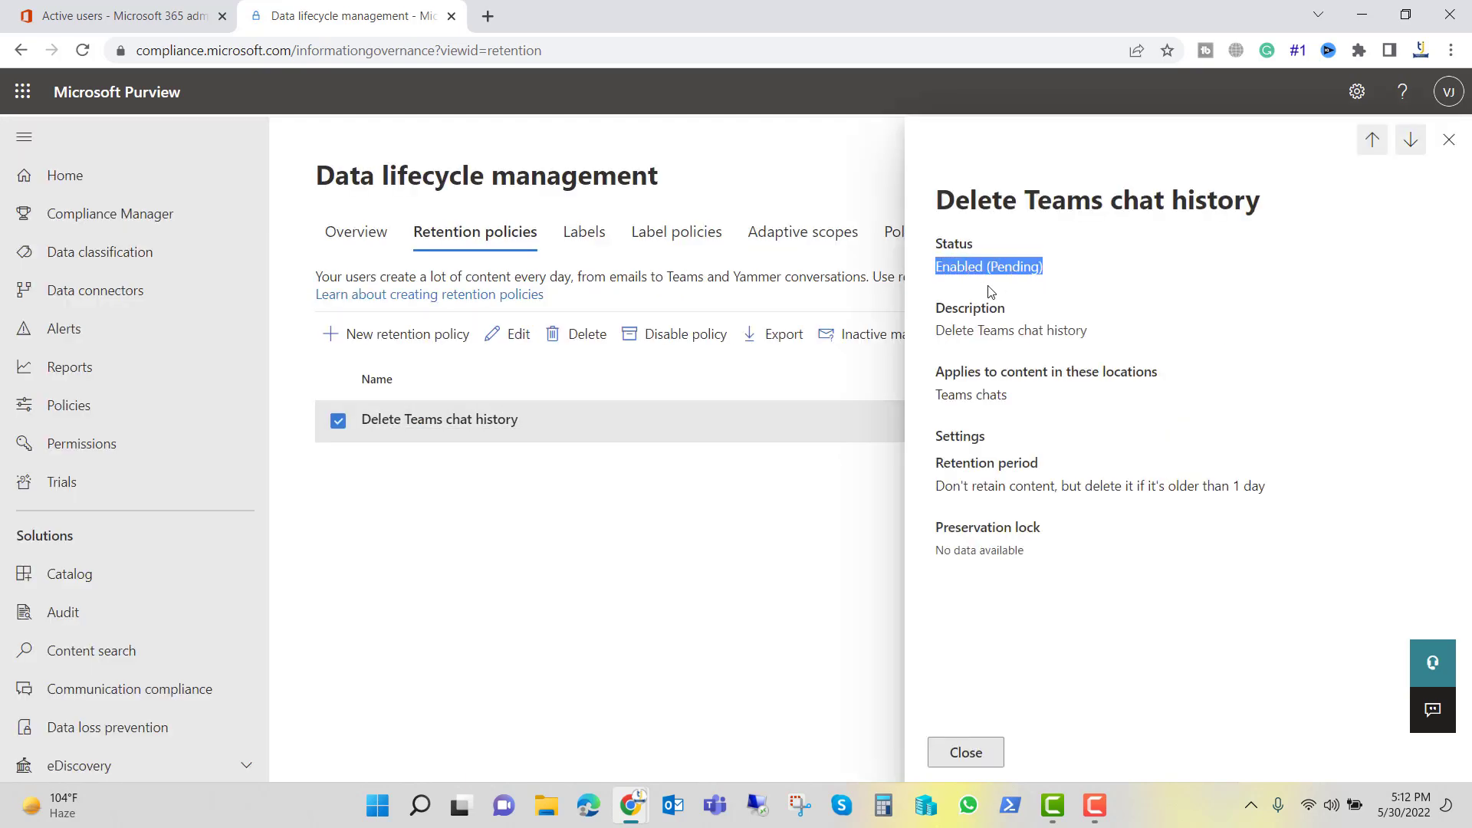
left_click(997, 265)
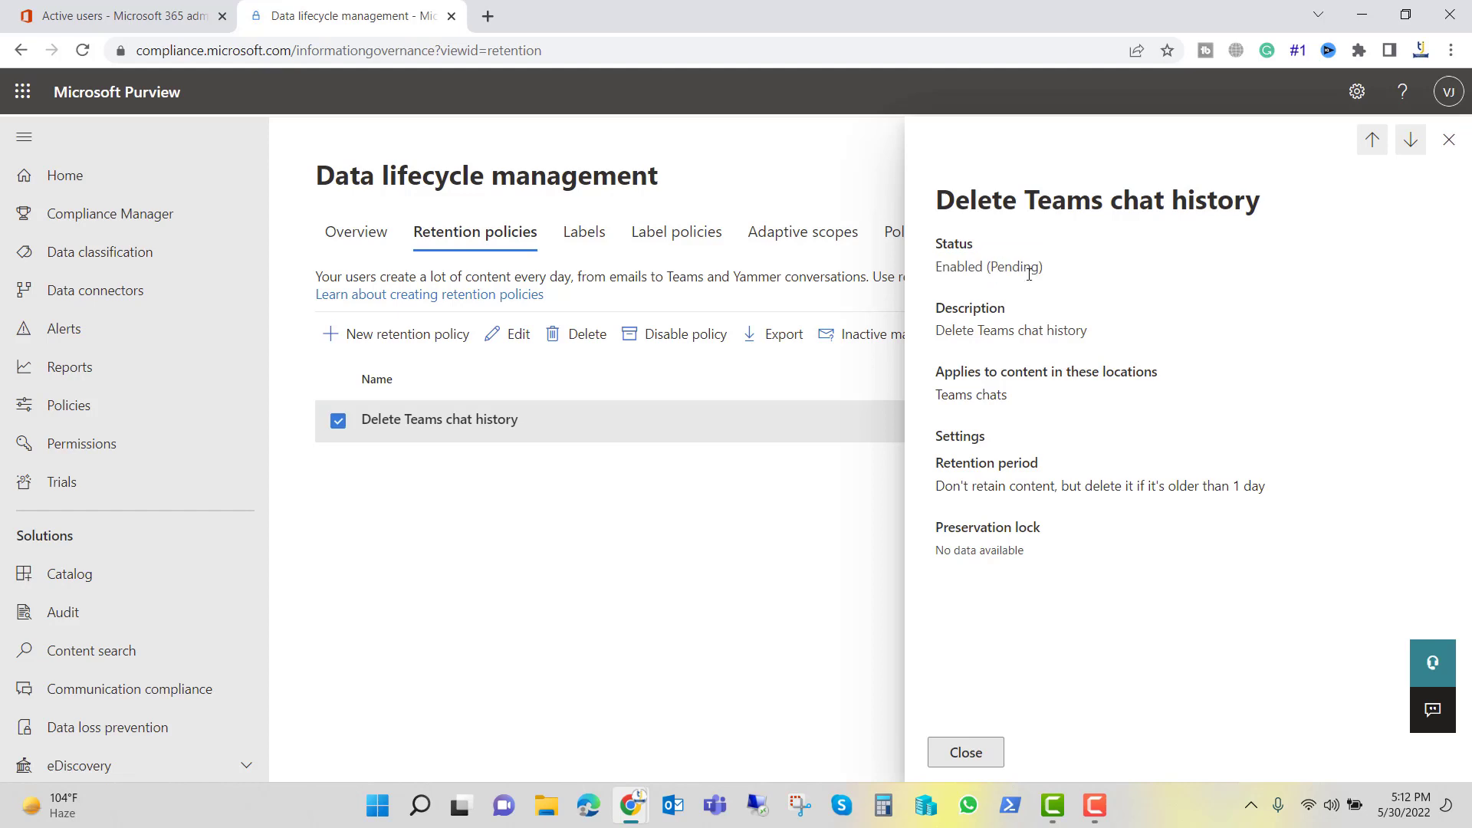